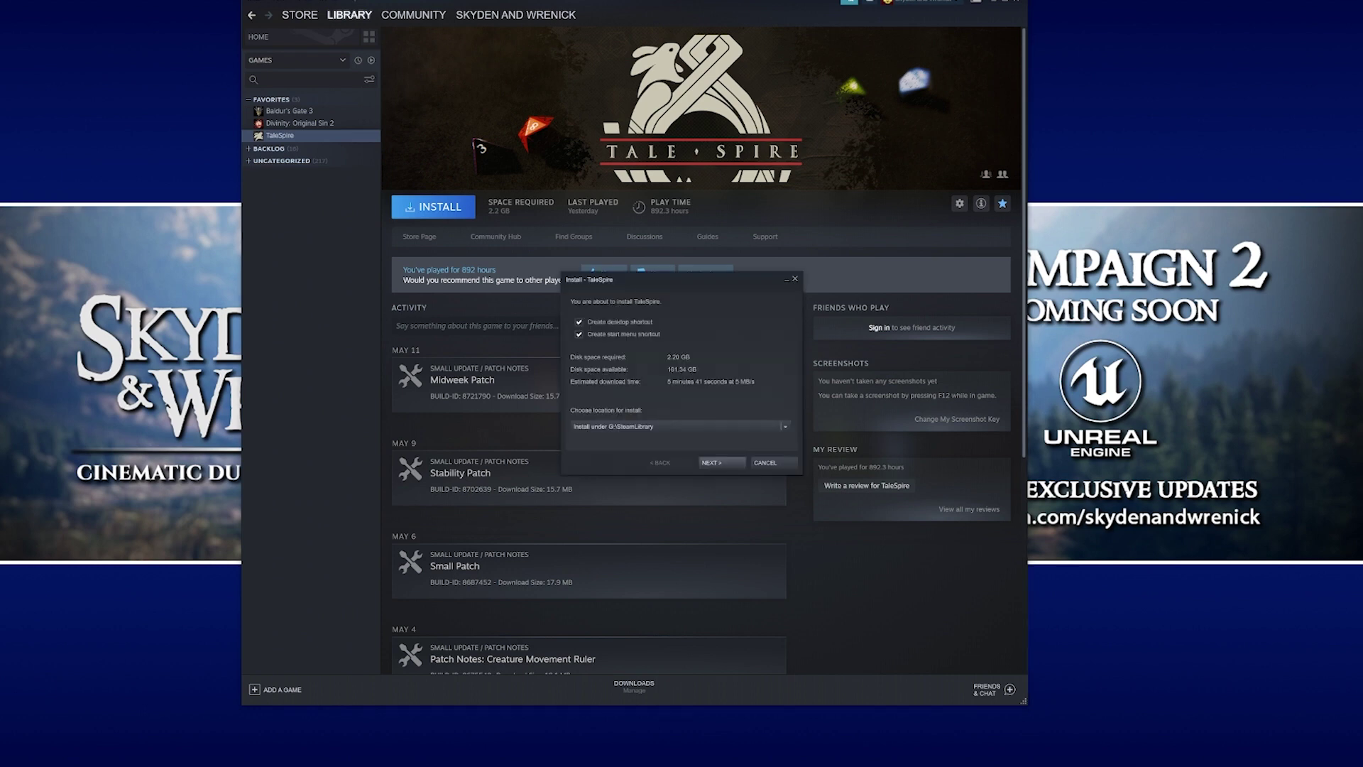
# Step: Install TaleSpire from the Steam library and launch it to its Early Access welcome screen
pyautogui.click(724, 465)
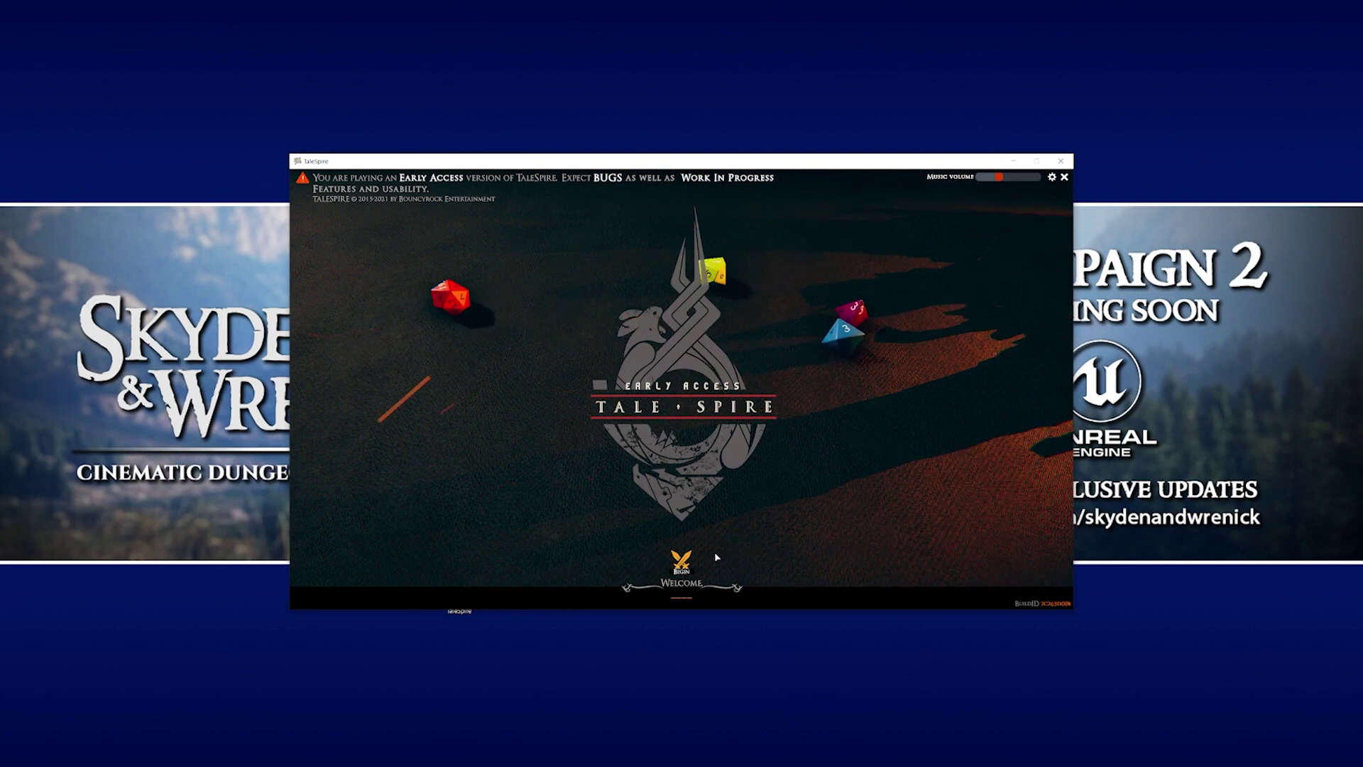
# Step: Create a new campaign named 'Modding Tutorial'
pyautogui.click(682, 562)
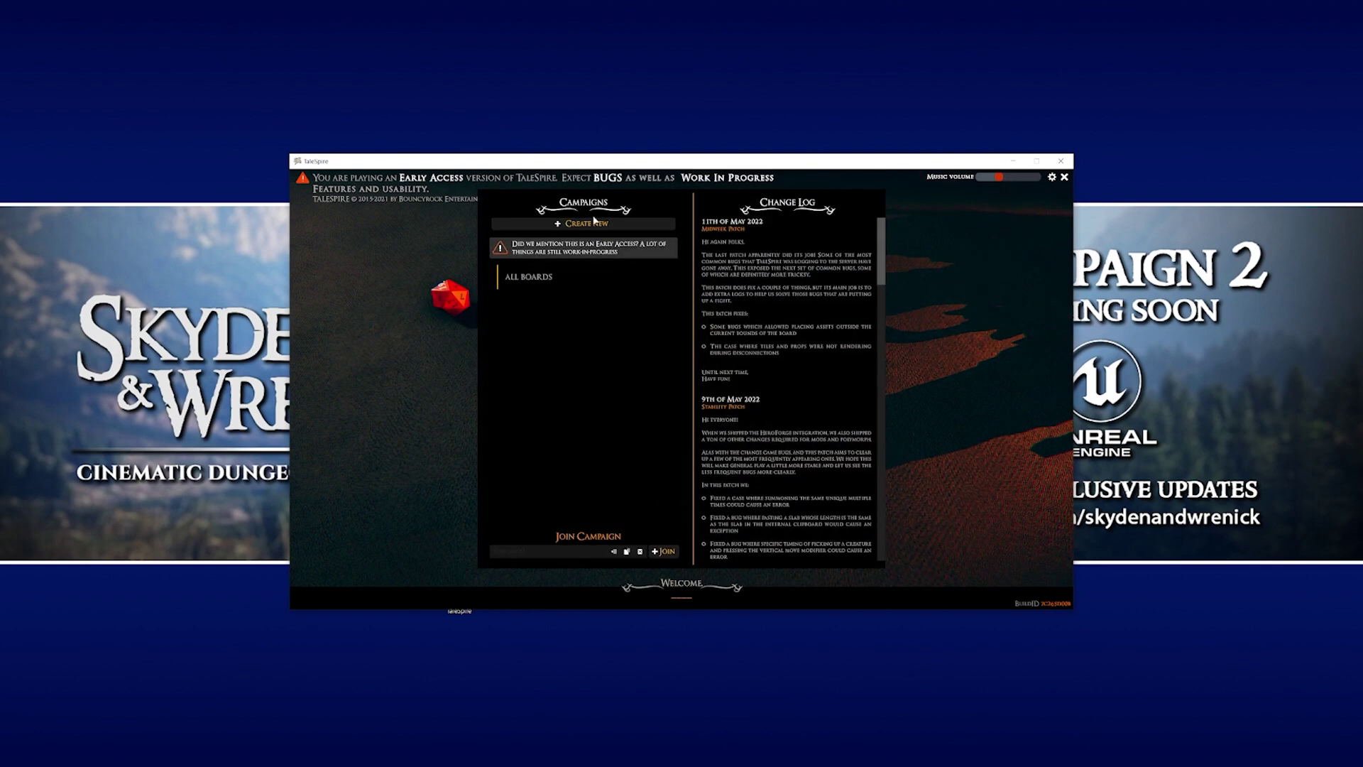
pyautogui.click(594, 222)
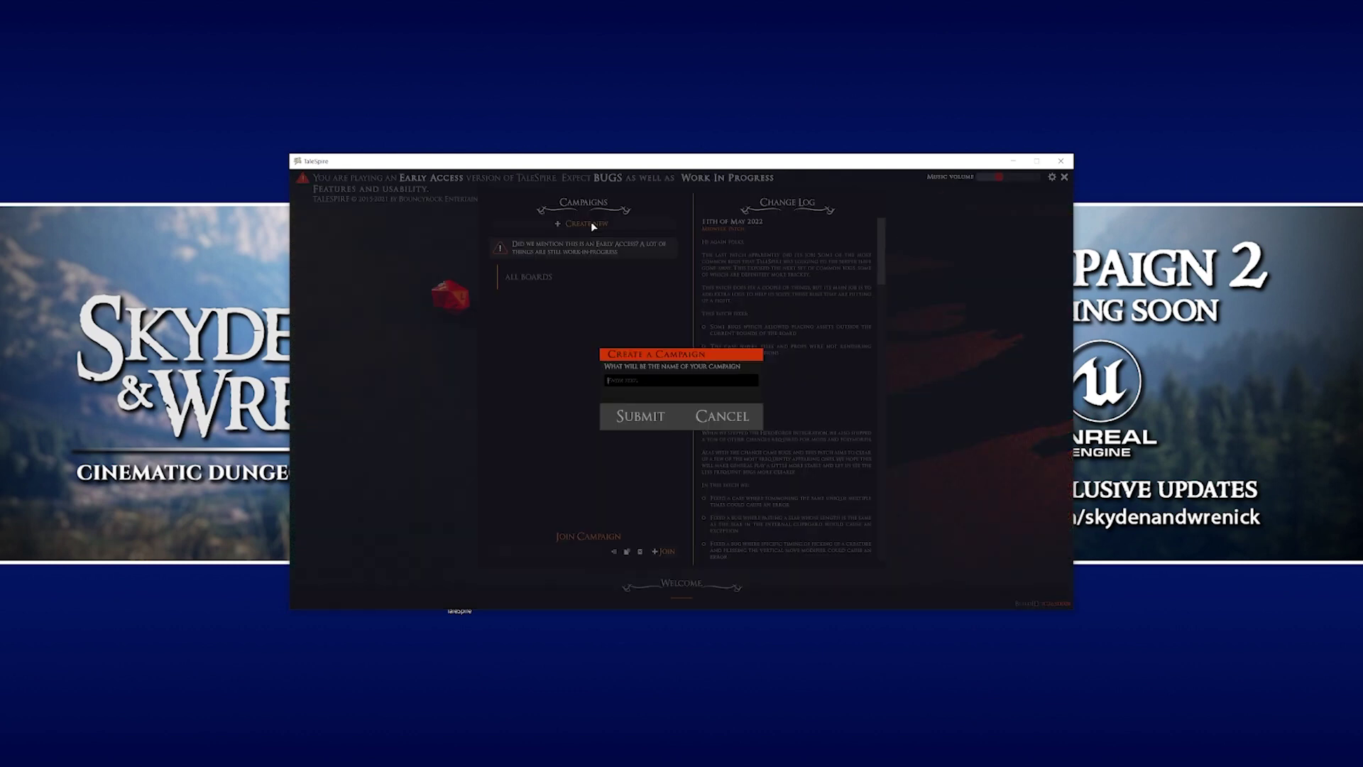
pyautogui.write('Modding Tutorial')
pyautogui.press('Return')
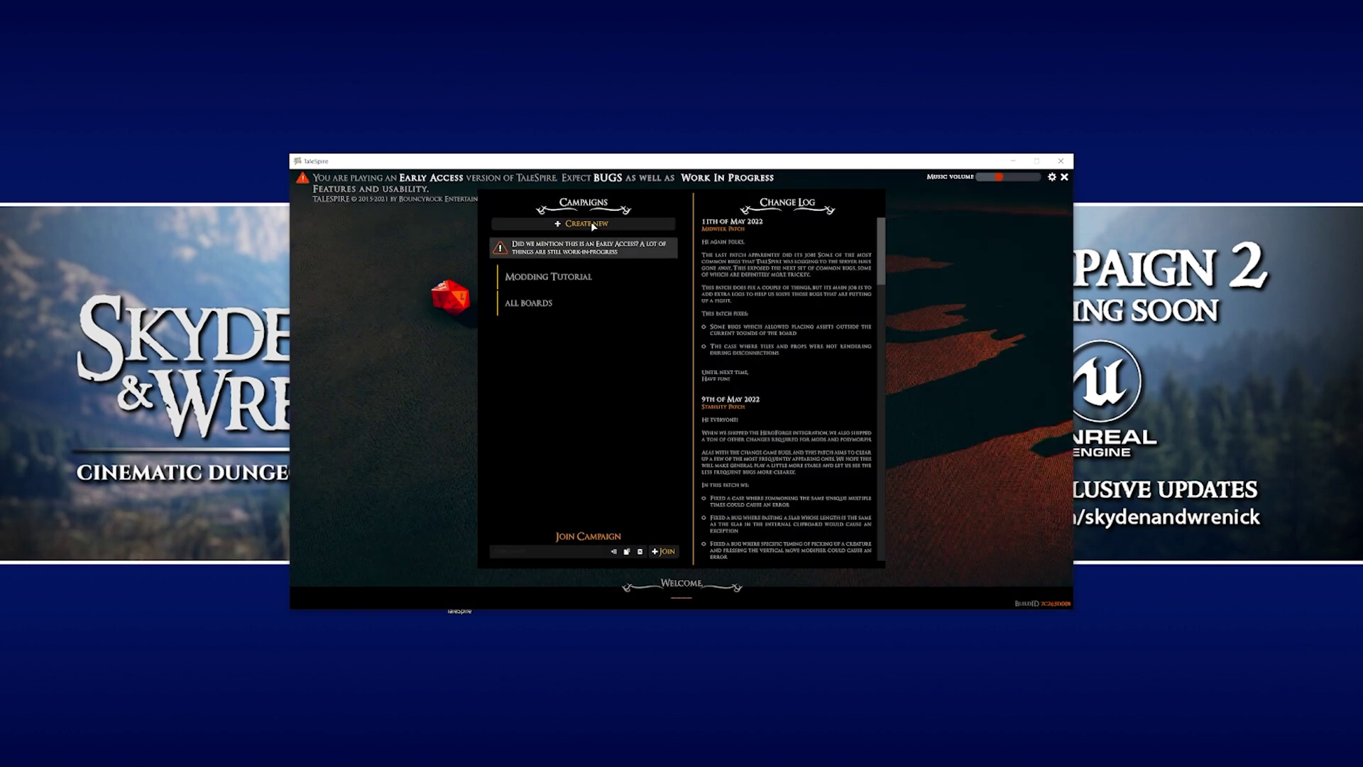
# Step: Open the Modding Tutorial campaign board and close the Tutorials panel
pyautogui.click(571, 277)
pyautogui.click(794, 553)
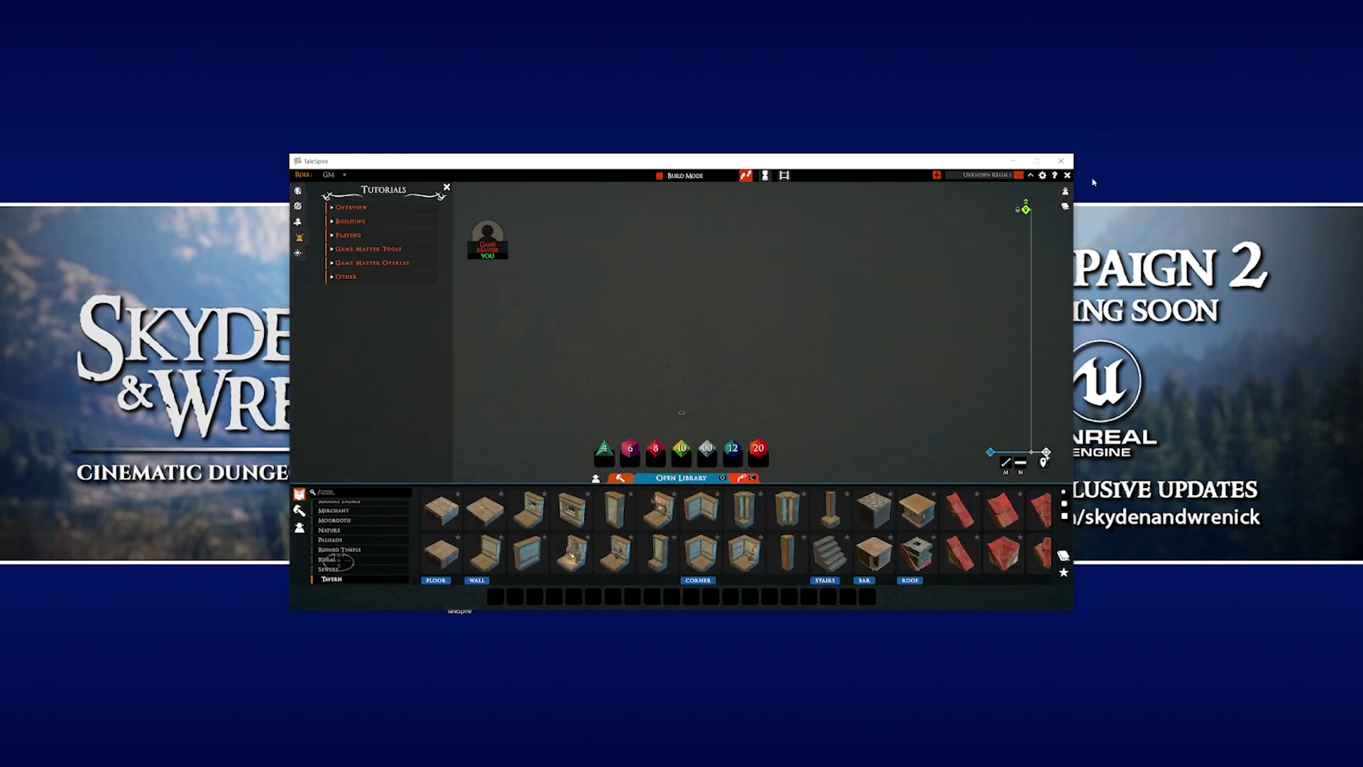
pyautogui.click(1061, 161)
pyautogui.click(643, 433)
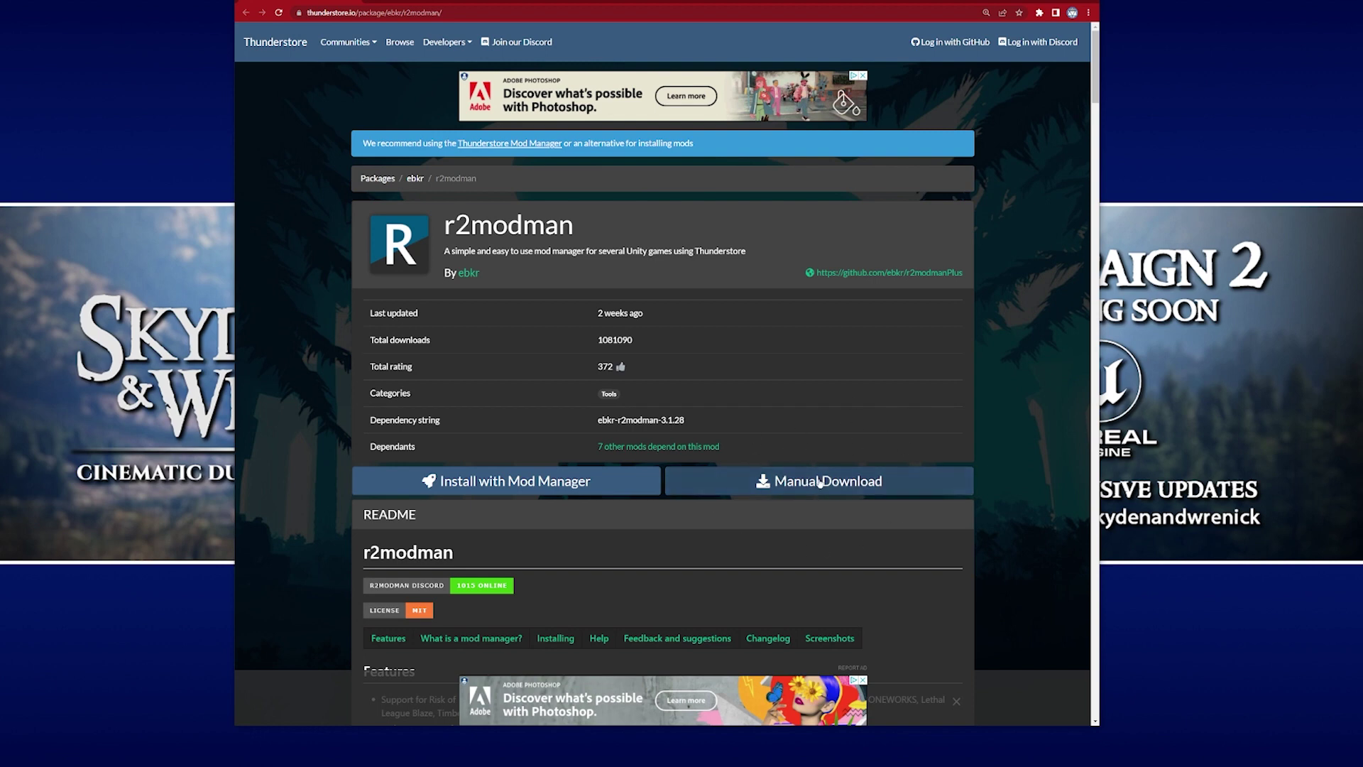
# Step: Manually download the r2modman zip from its Thunderstore page
pyautogui.click(820, 483)
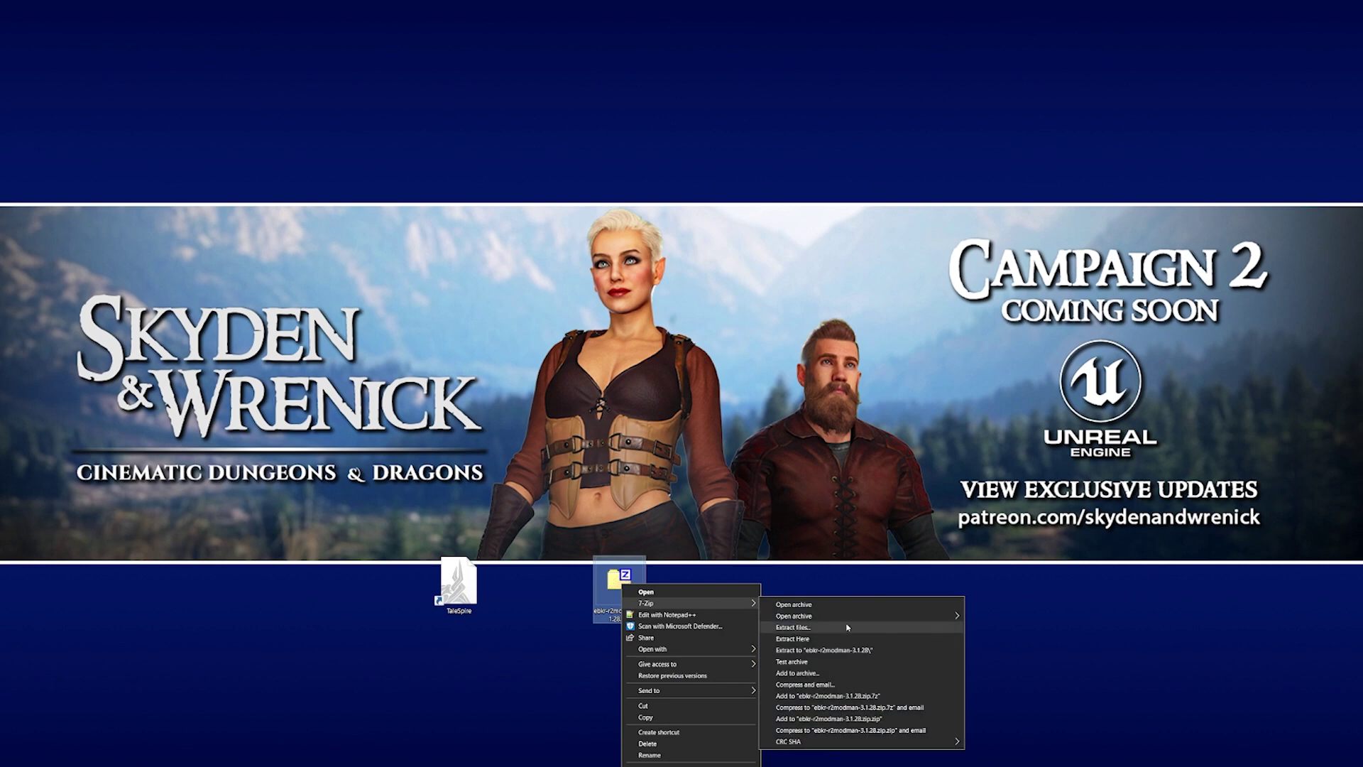
# Step: Extract ebkr-r2modman-3.1.28.zip with 7-Zip into its own folder and open that folder
pyautogui.click(854, 651)
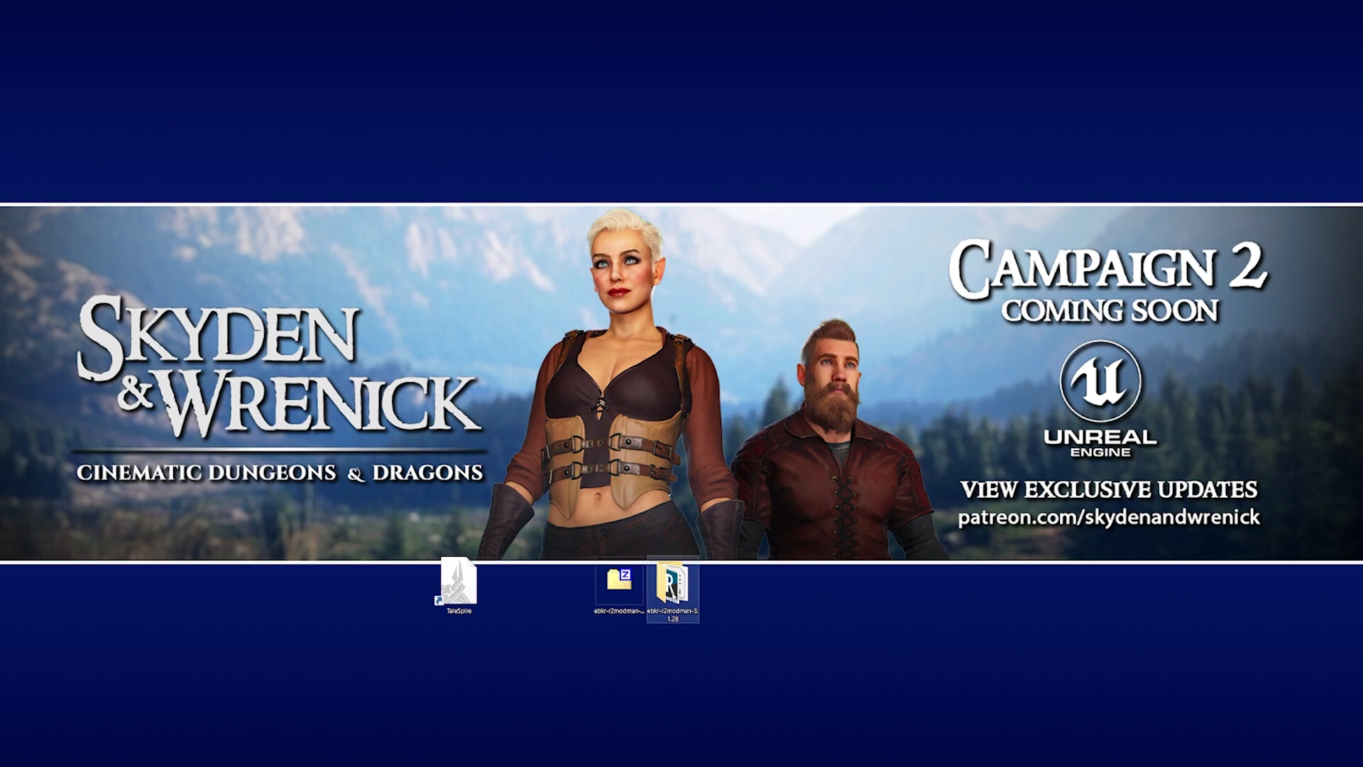
pyautogui.doubleClick(672, 586)
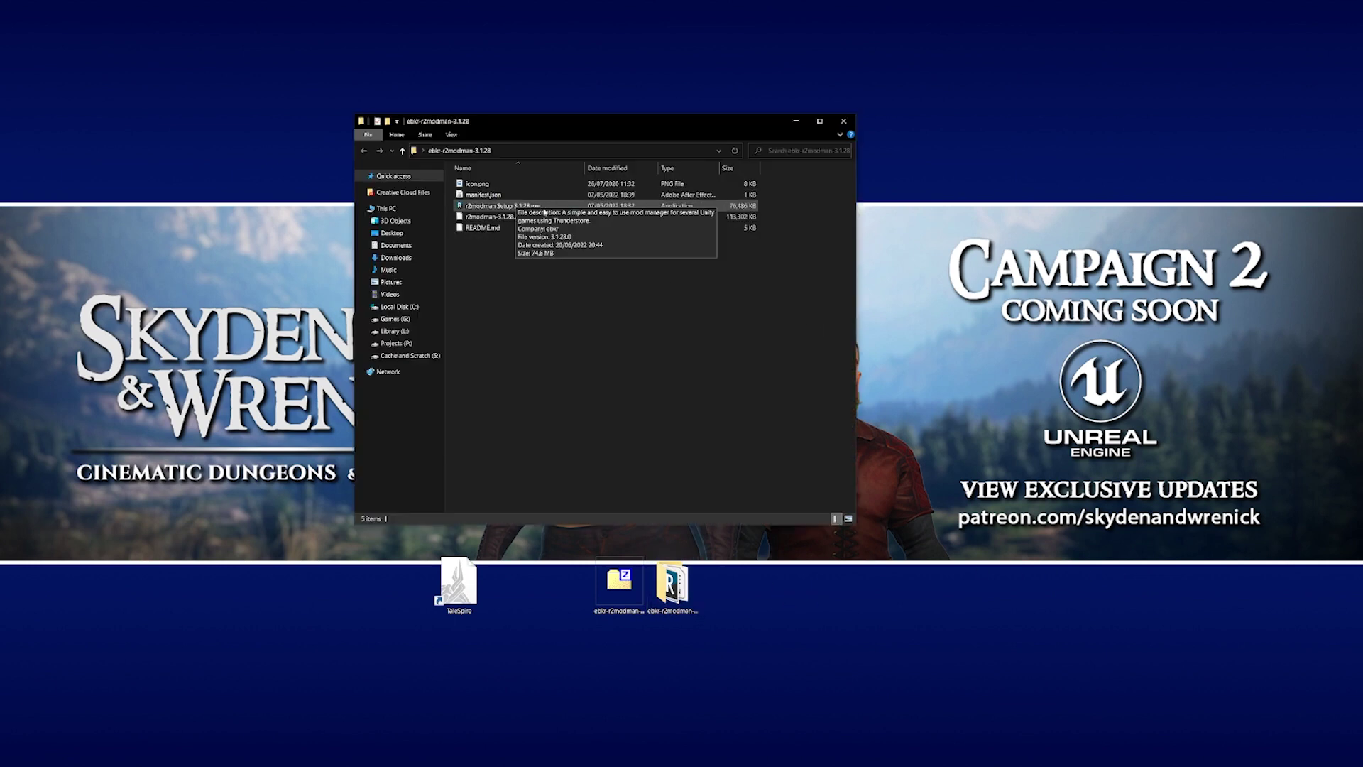
# Step: Run r2modman Setup 3.1.28, install for the current user into the default folder, then launch r2modman
pyautogui.click(507, 208)
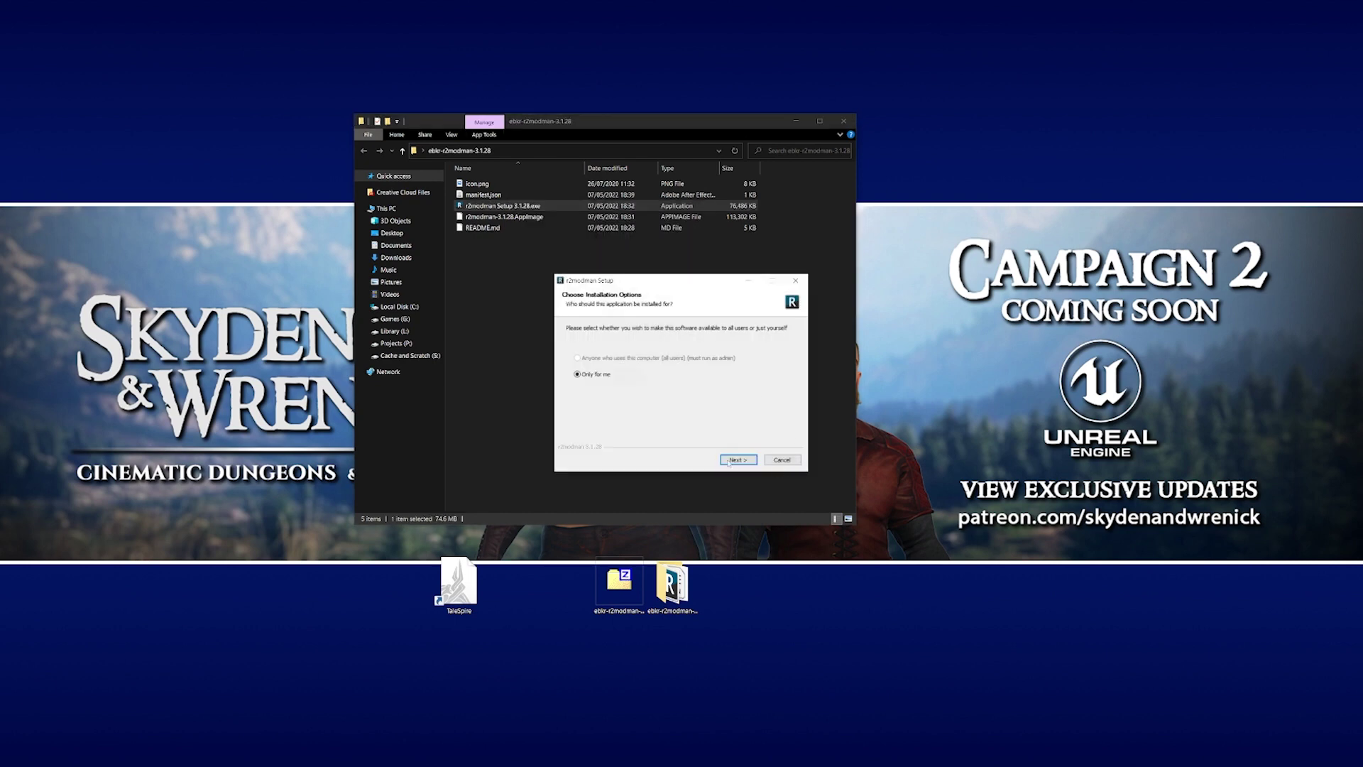
pyautogui.click(733, 460)
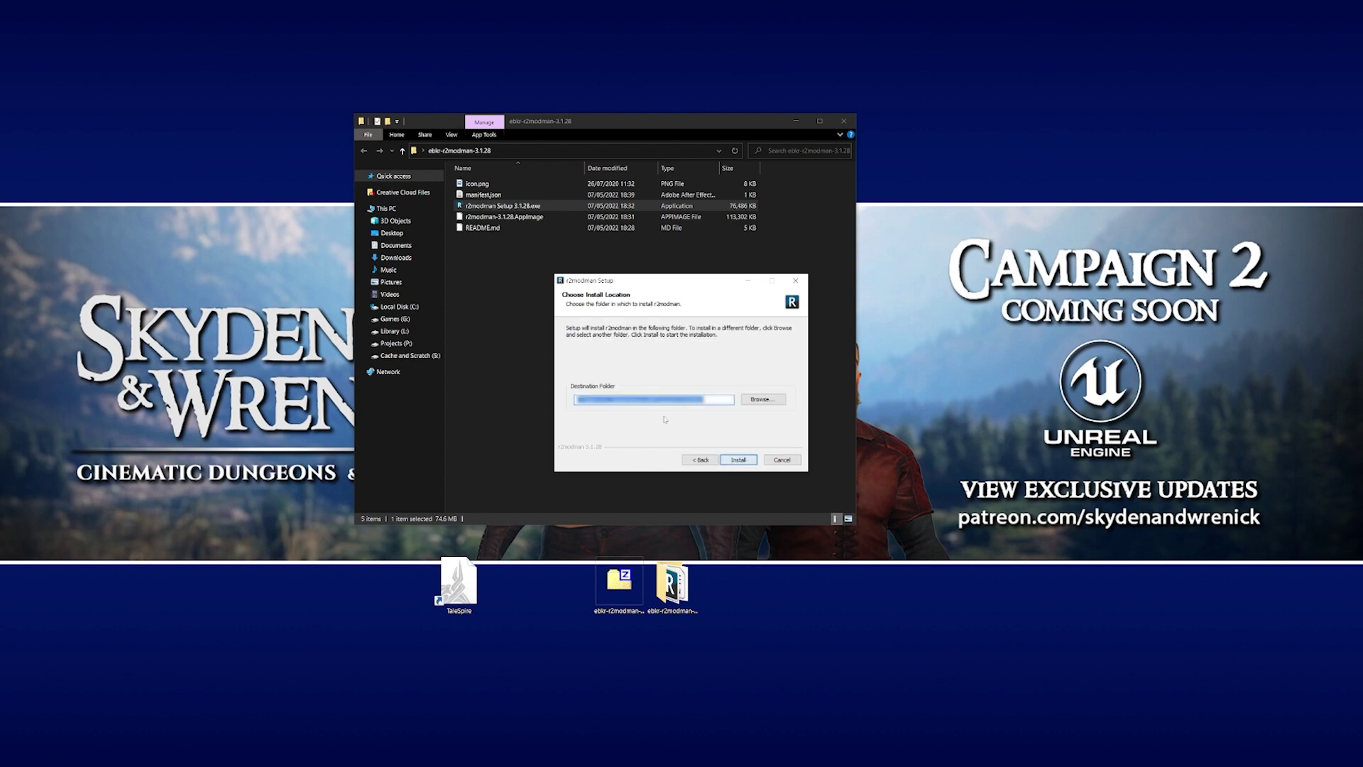
pyautogui.click(739, 460)
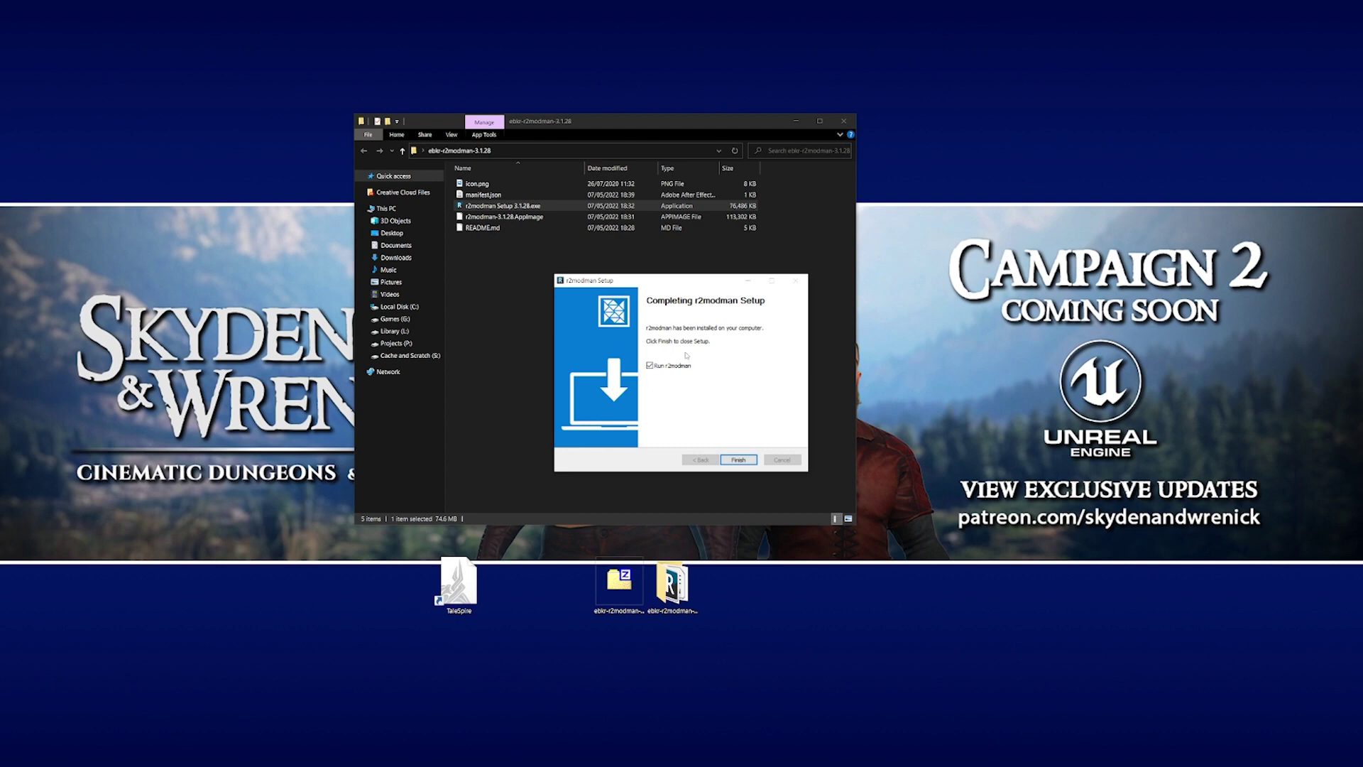
pyautogui.click(740, 462)
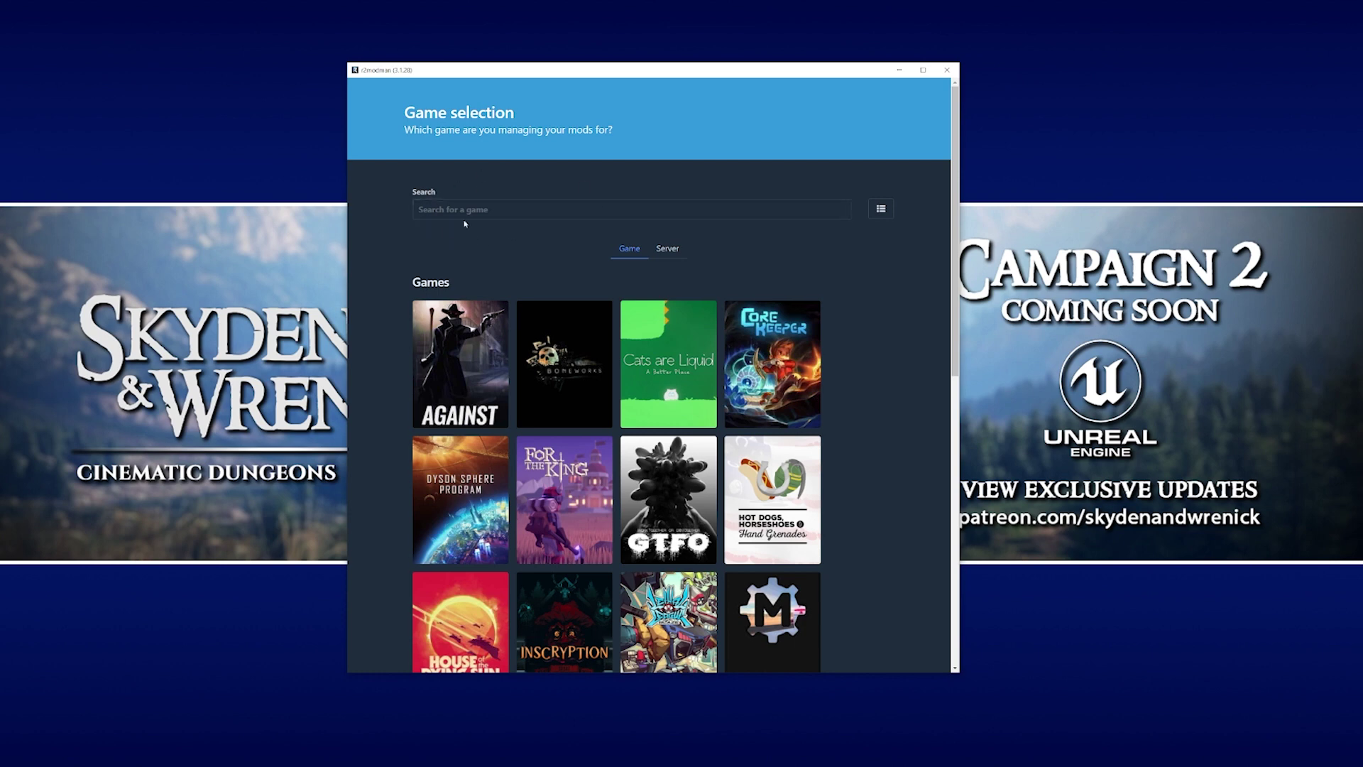
# Step: Search the game list for 'tal' and set TaleSpire as the default game
pyautogui.click(419, 209)
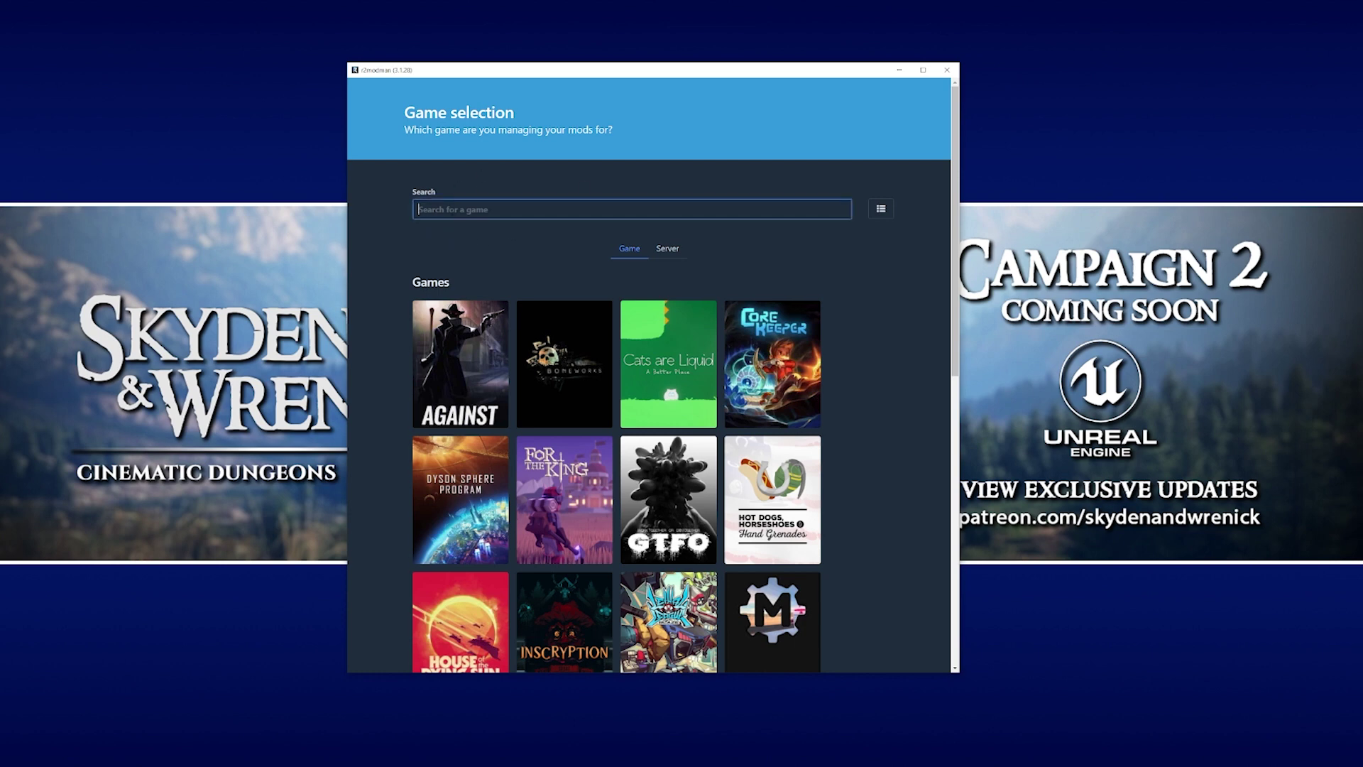
pyautogui.write('tal')
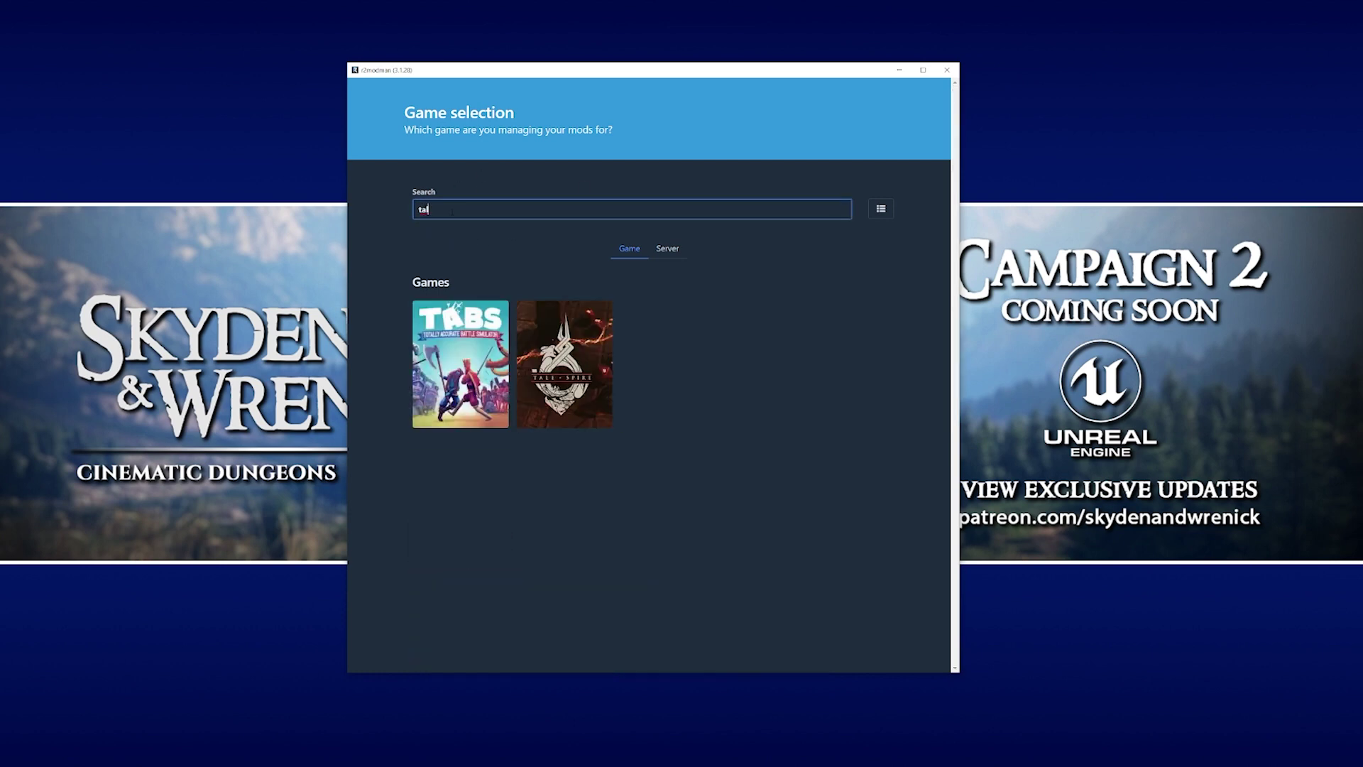
pyautogui.moveTo(564, 313)
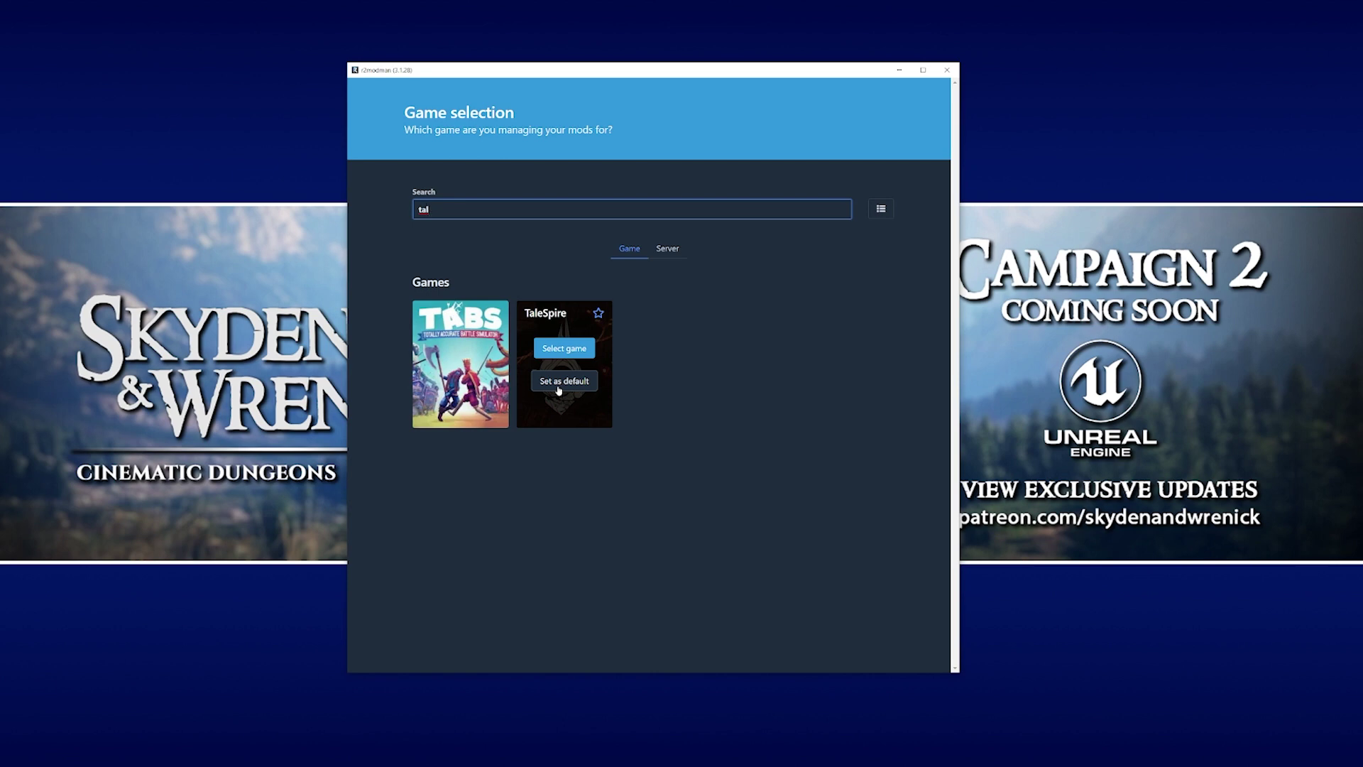
pyautogui.click(560, 385)
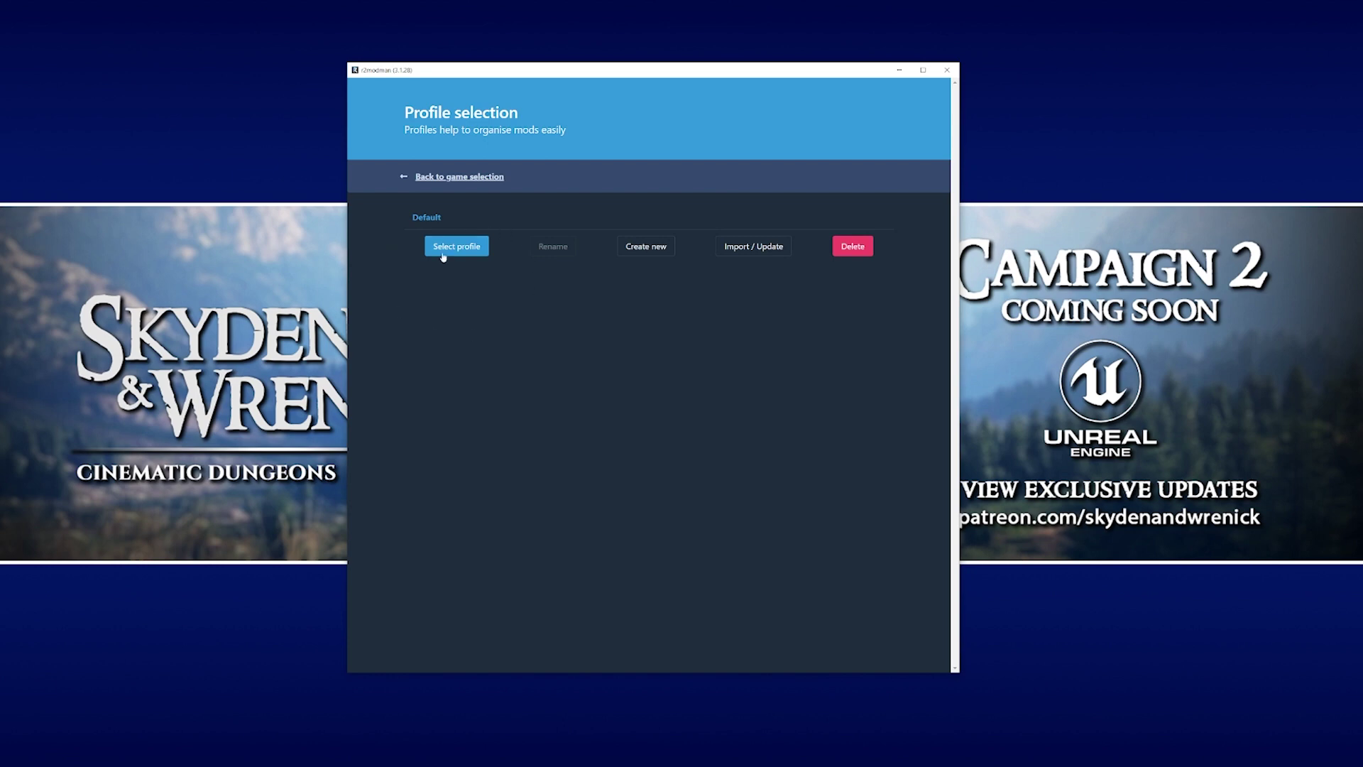
# Step: Select the Default profile and browse the online TaleSpire mods down to MoreSizesPlugin
pyautogui.click(443, 248)
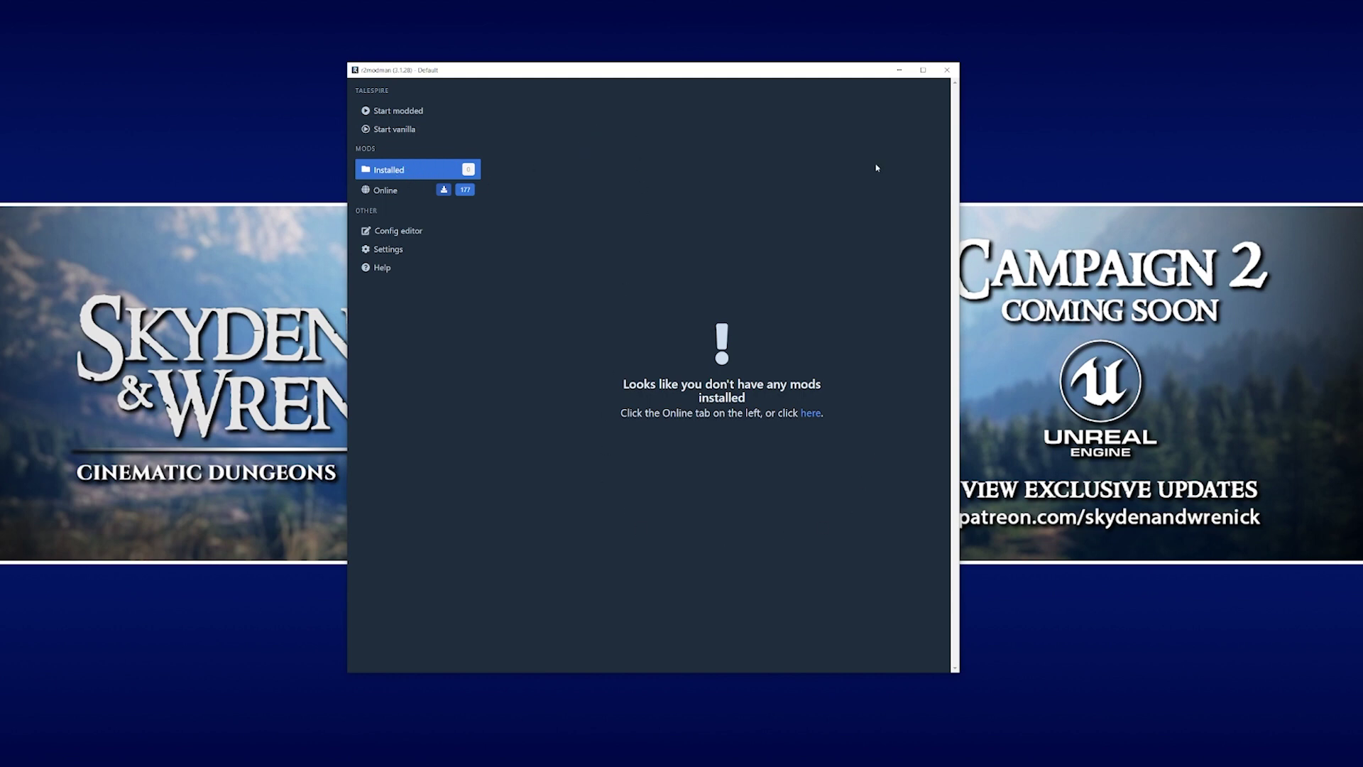
pyautogui.click(411, 194)
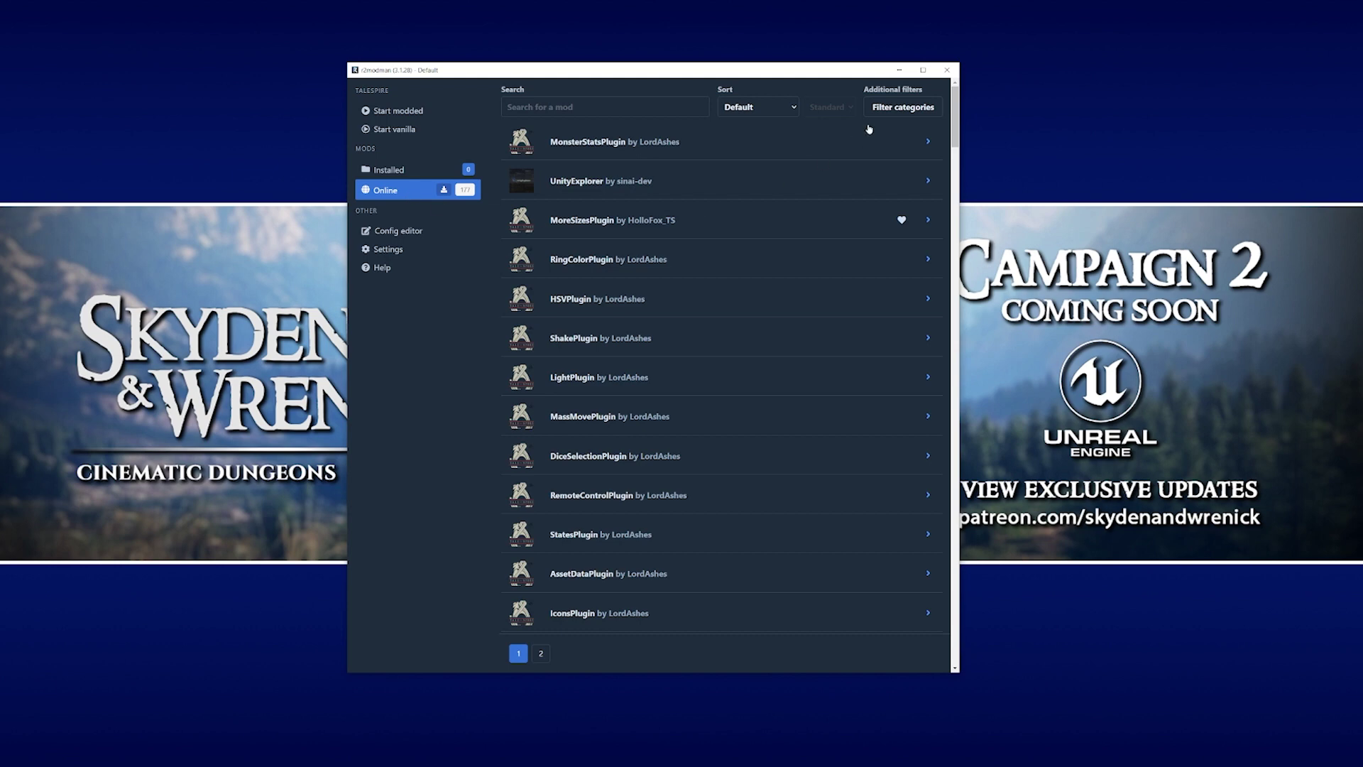
pyautogui.moveTo(956, 106)
pyautogui.mouseDown()
pyautogui.moveTo(957, 353)
pyautogui.moveTo(955, 106)
pyautogui.mouseUp()
# Step: Download MoreSizesPlugin version 2.1.0 with its dependencies from the online mod list
pyautogui.click(696, 222)
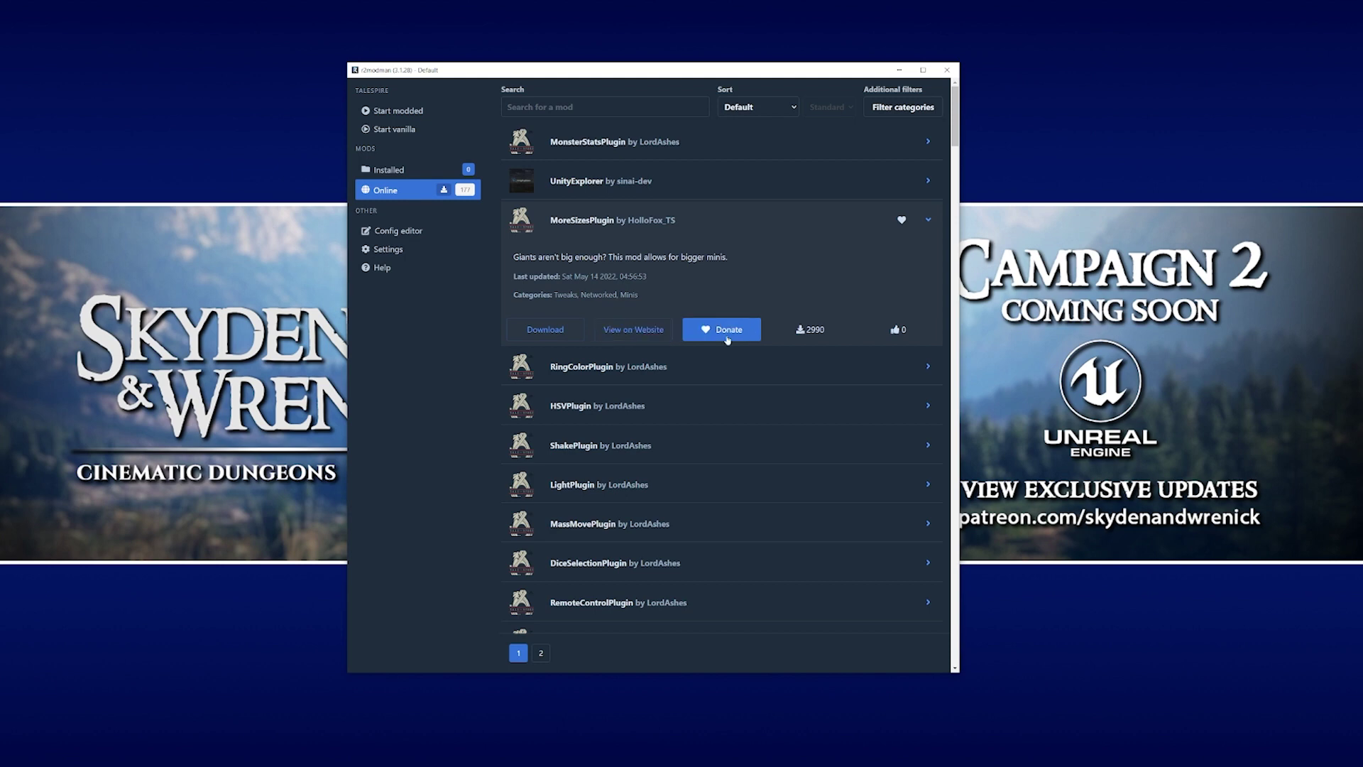
pyautogui.click(547, 339)
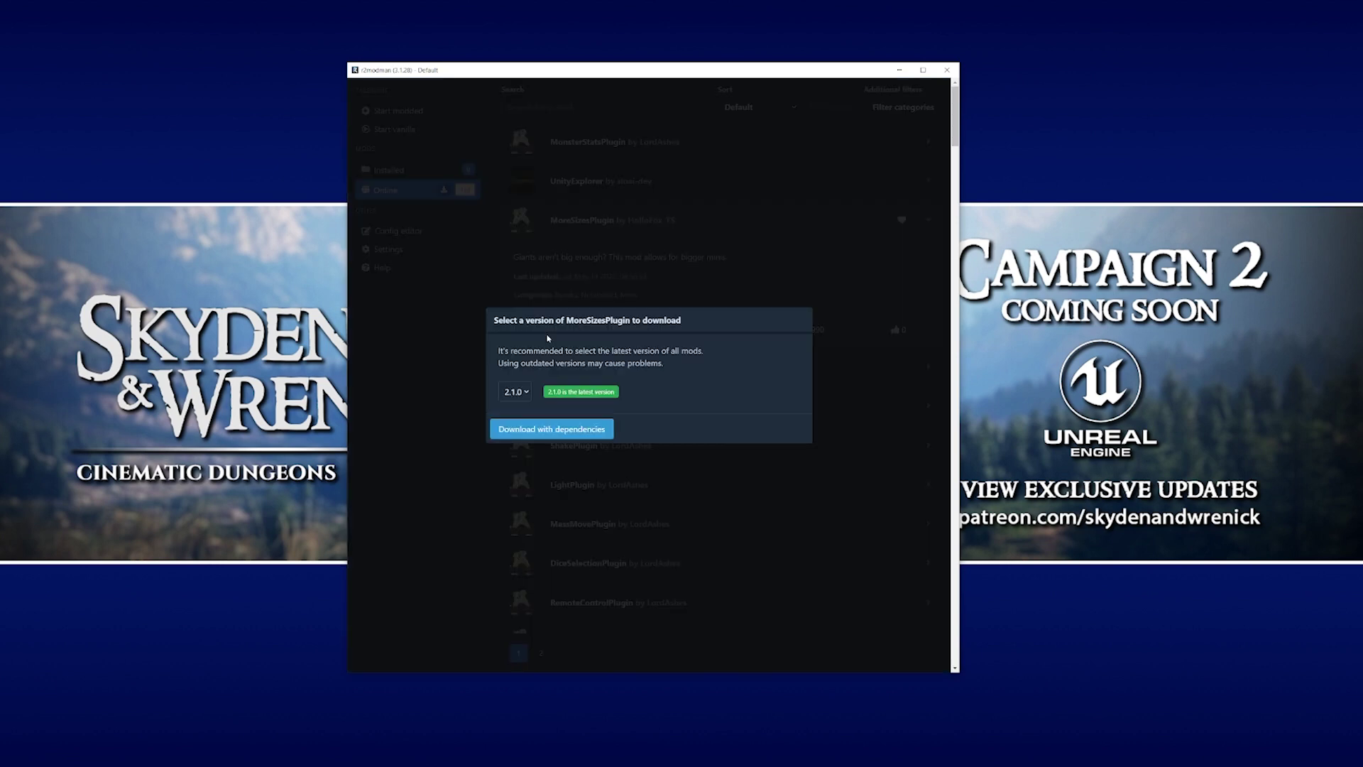
pyautogui.click(525, 395)
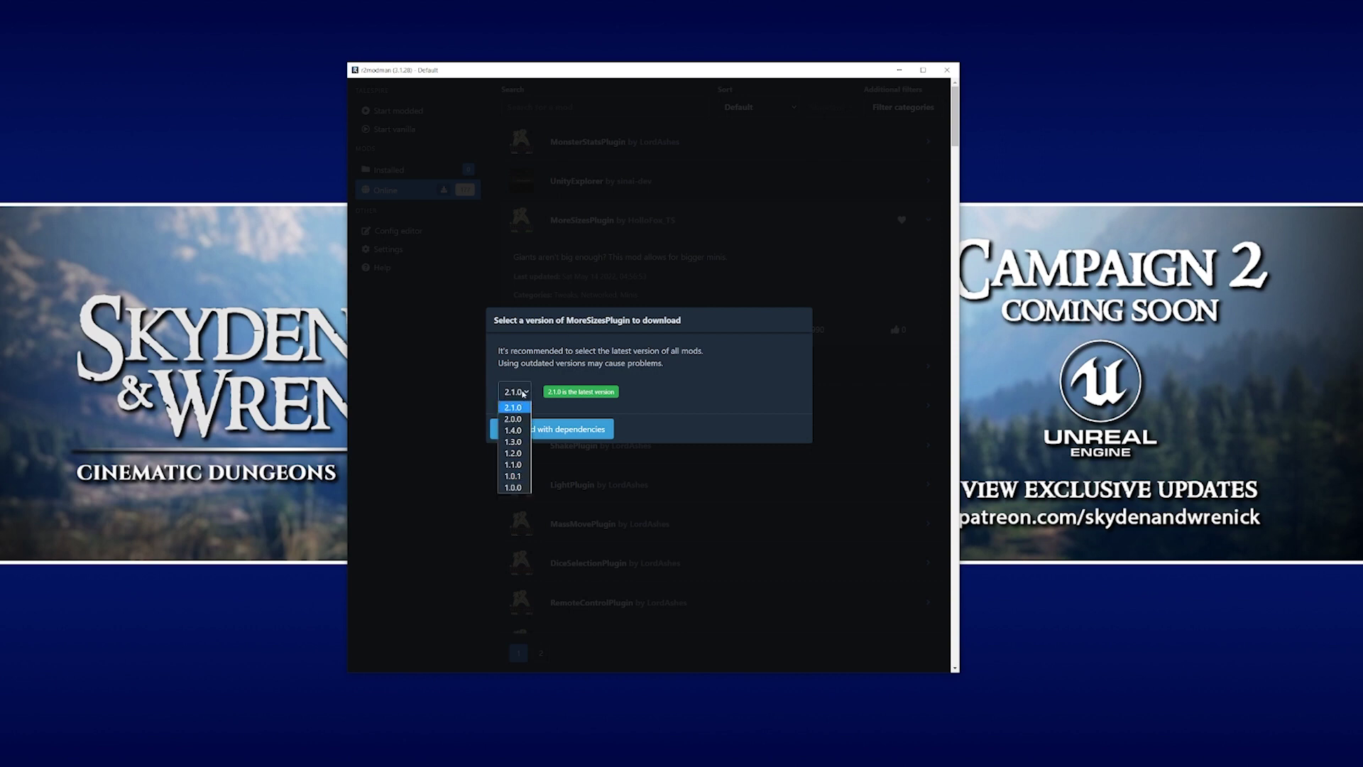
pyautogui.click(523, 394)
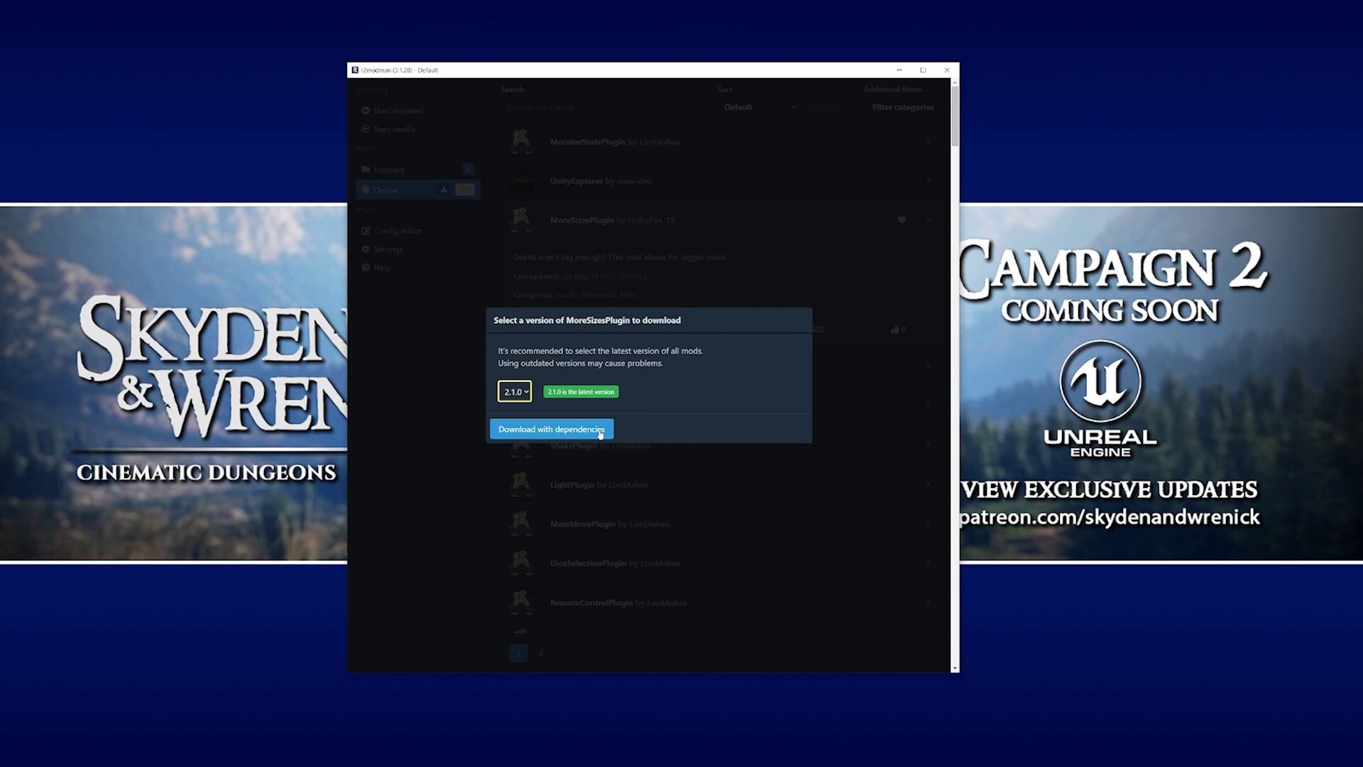
pyautogui.click(553, 431)
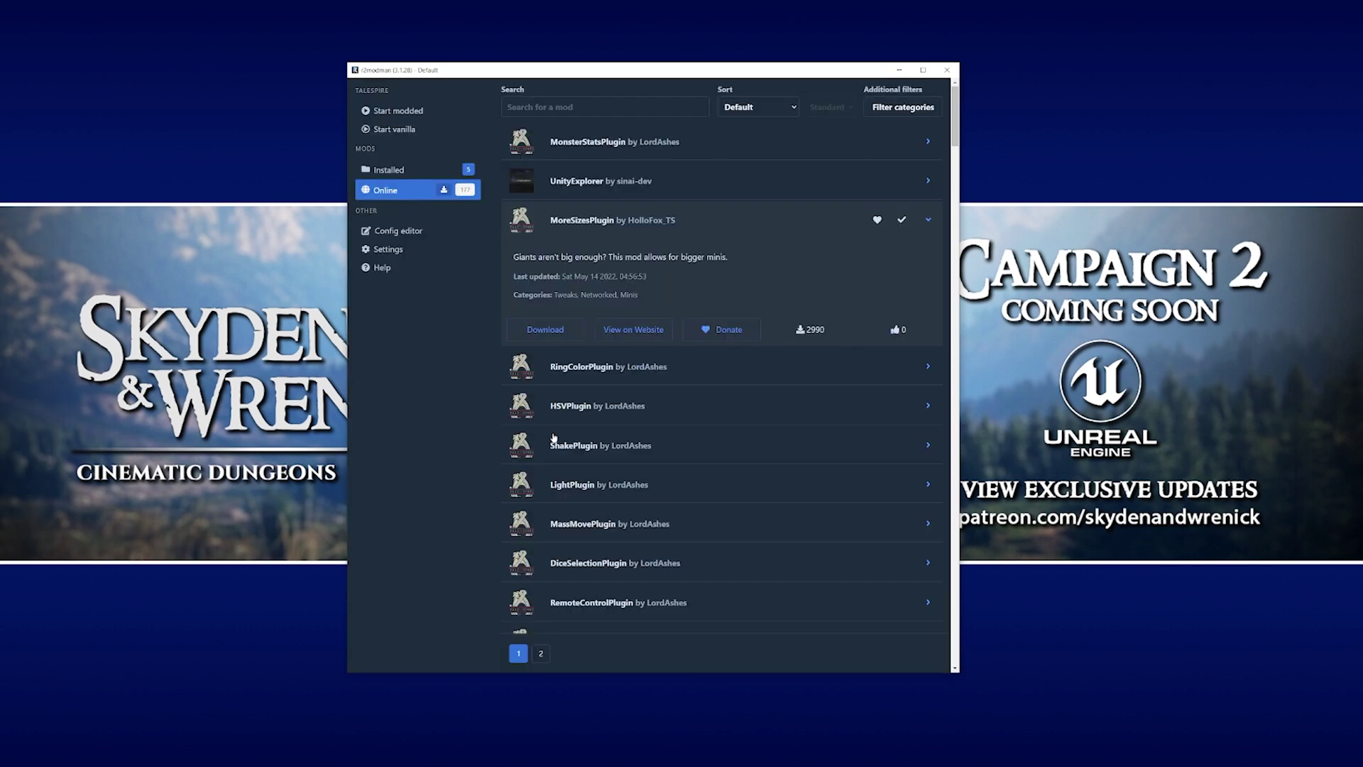
# Step: Check the five mods in the Installed list, then start TaleSpire modded
pyautogui.click(411, 174)
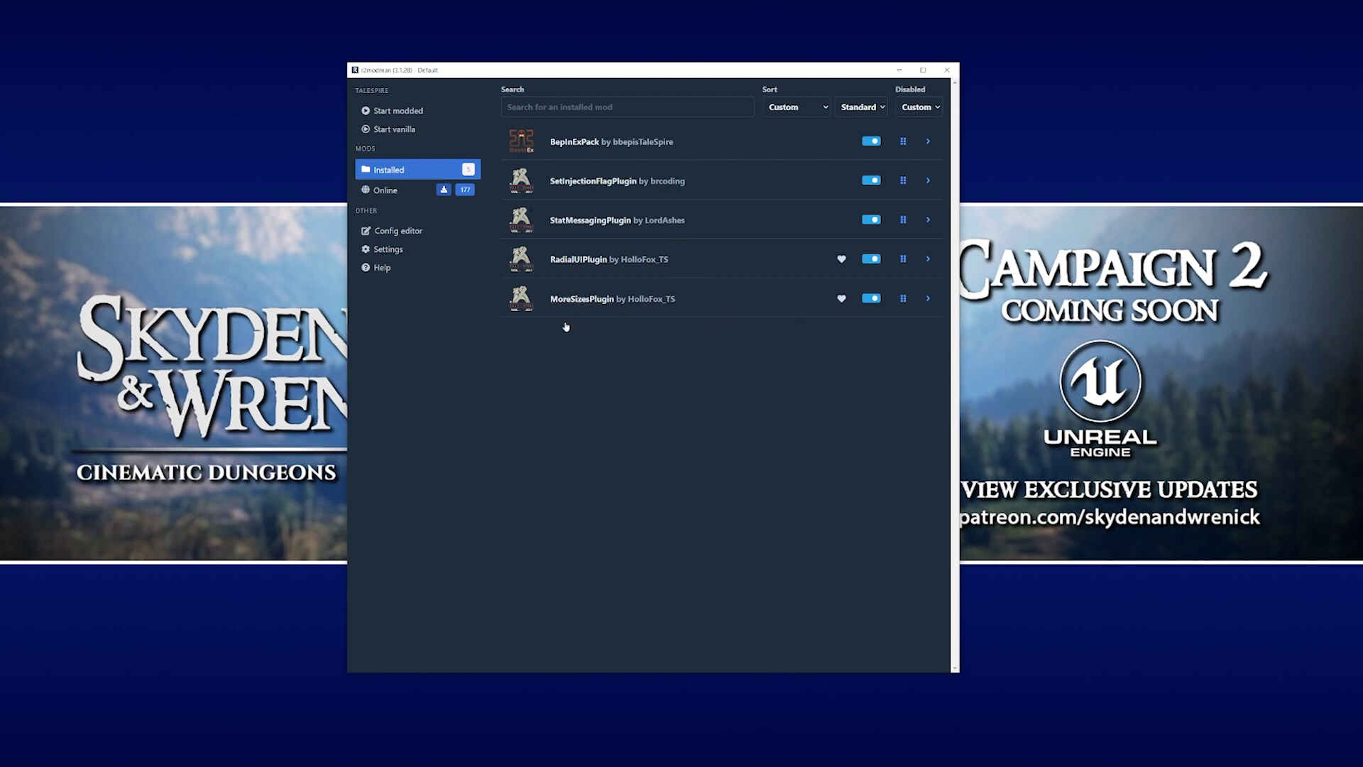
pyautogui.click(442, 115)
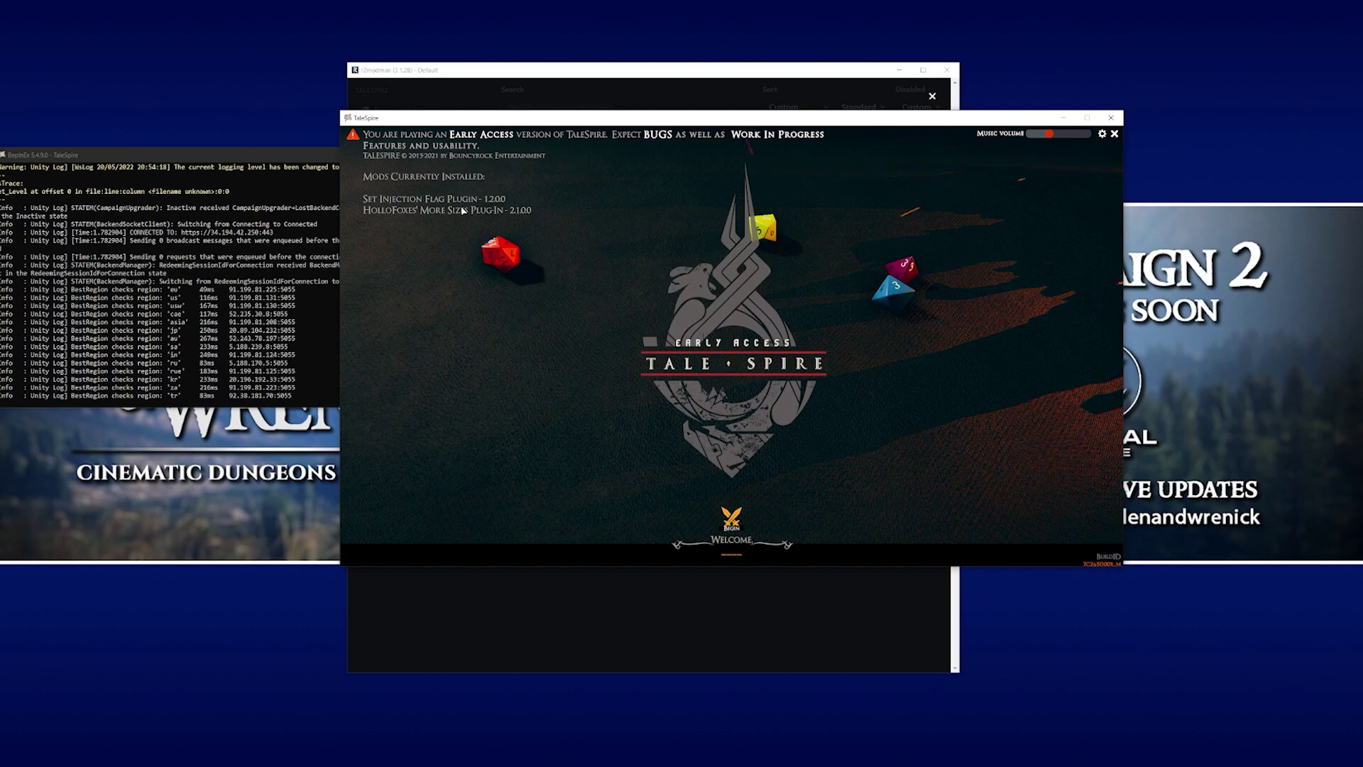
# Step: Load the Modding Tutorial campaign board in the modded game
pyautogui.click(731, 518)
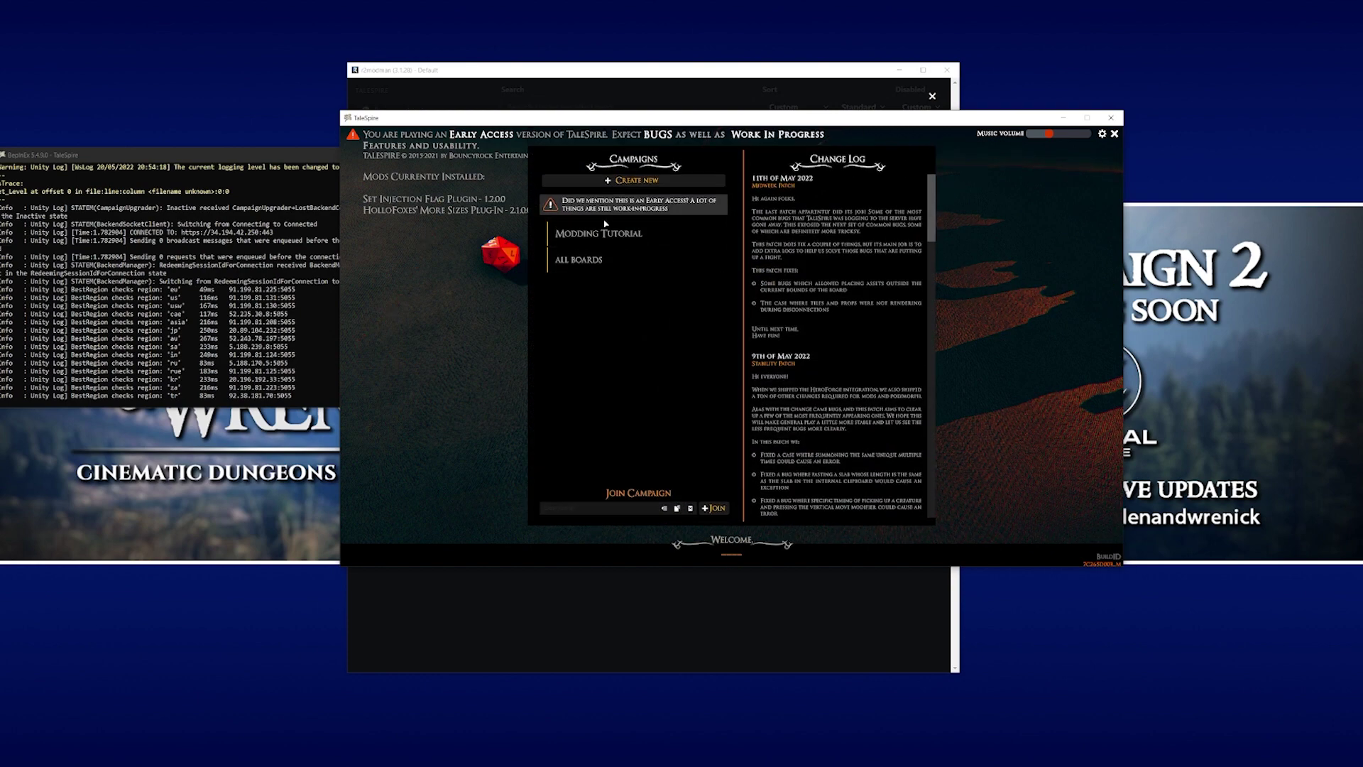
pyautogui.click(604, 235)
pyautogui.click(818, 520)
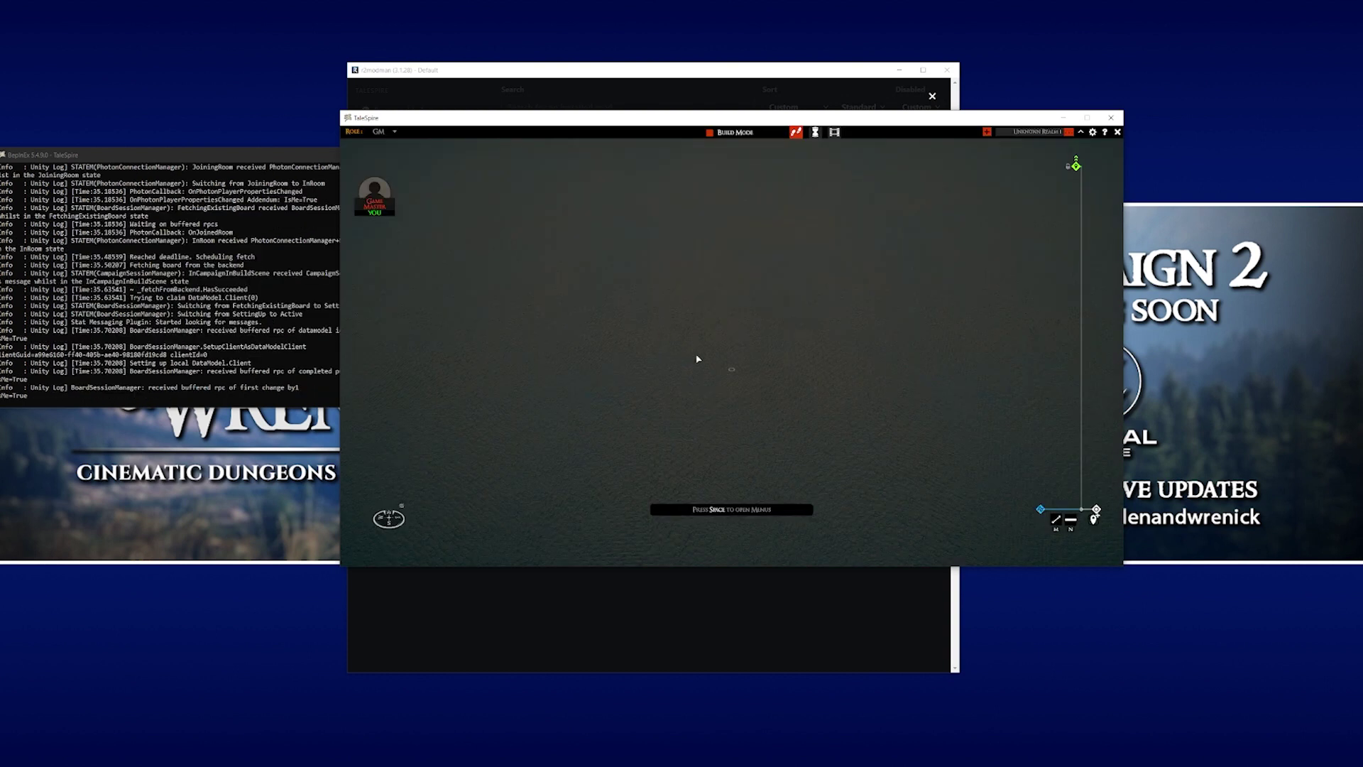
# Step: Place two Dread Observer creature minis on the board from the GM creature library
pyautogui.press('space')
pyautogui.click(732, 526)
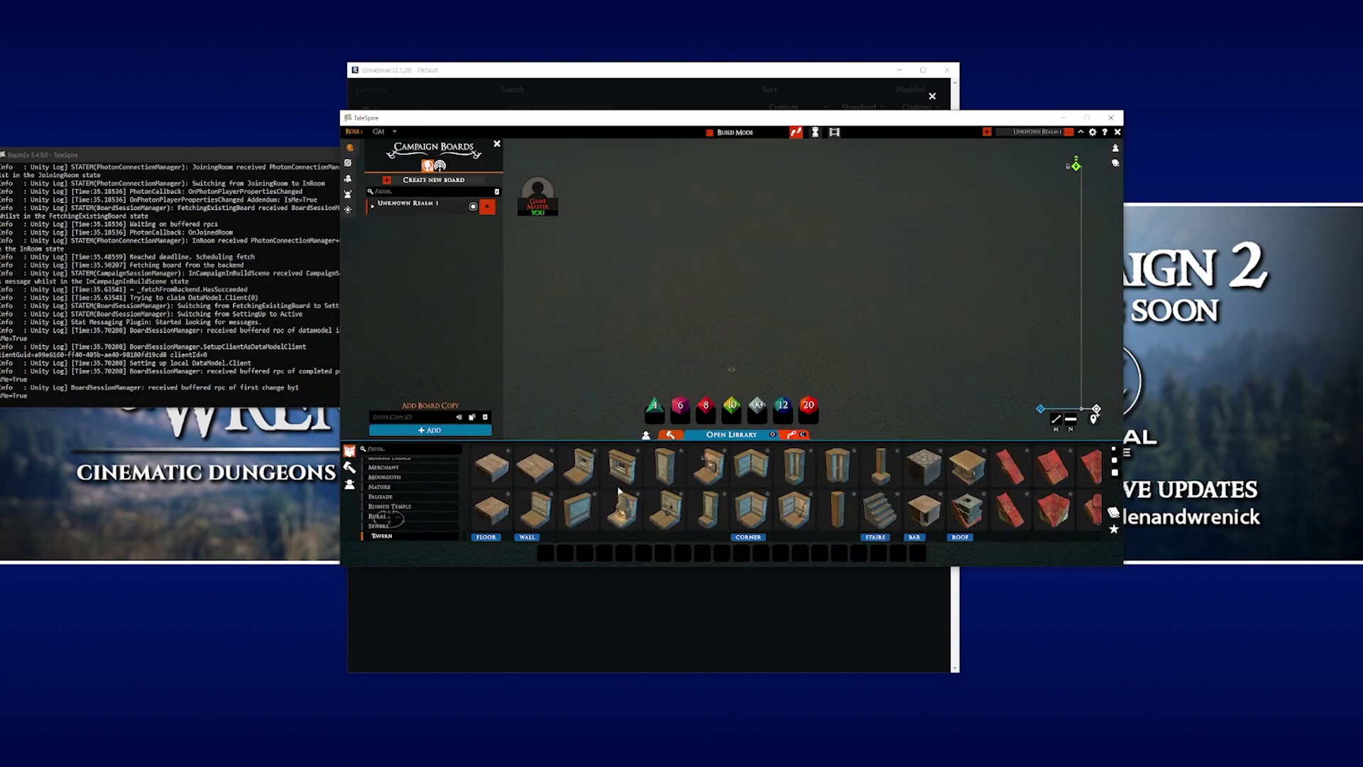
pyautogui.click(350, 484)
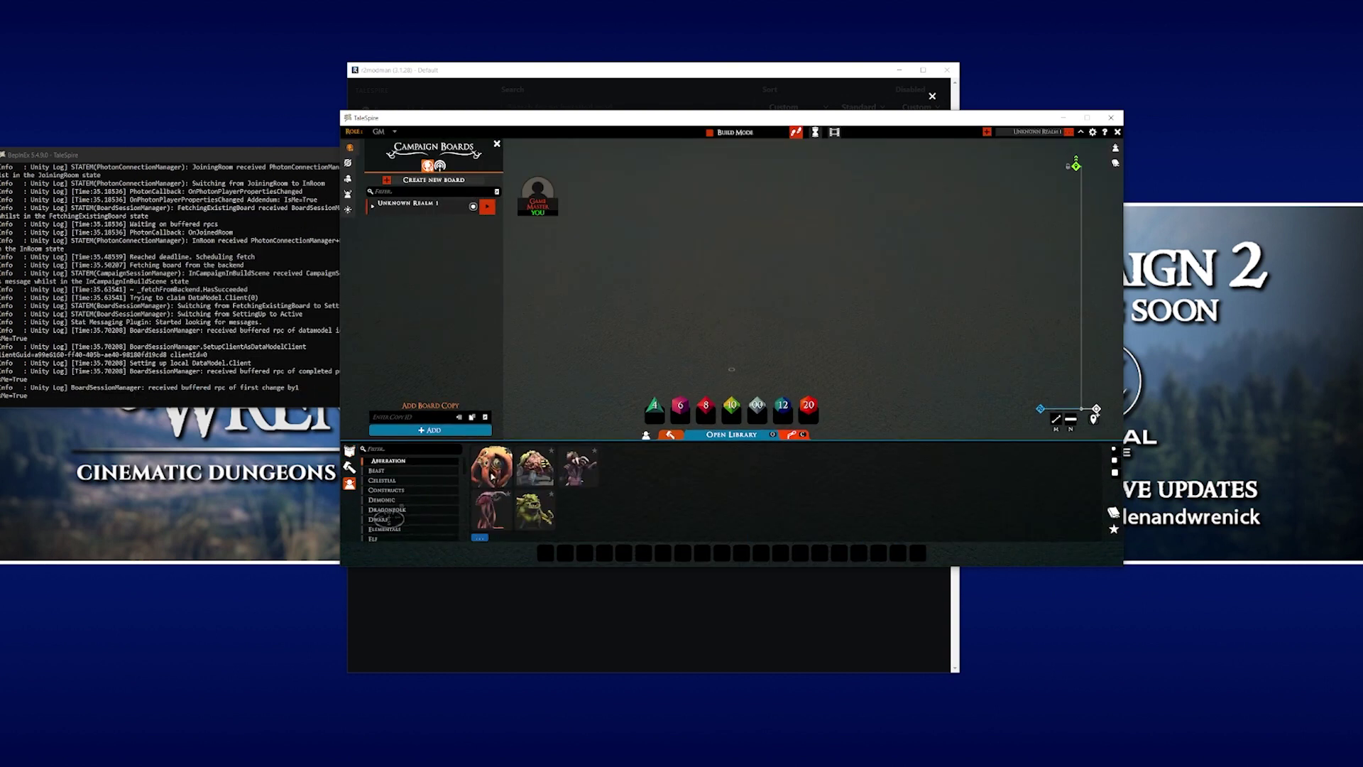
pyautogui.click(492, 469)
pyautogui.click(735, 327)
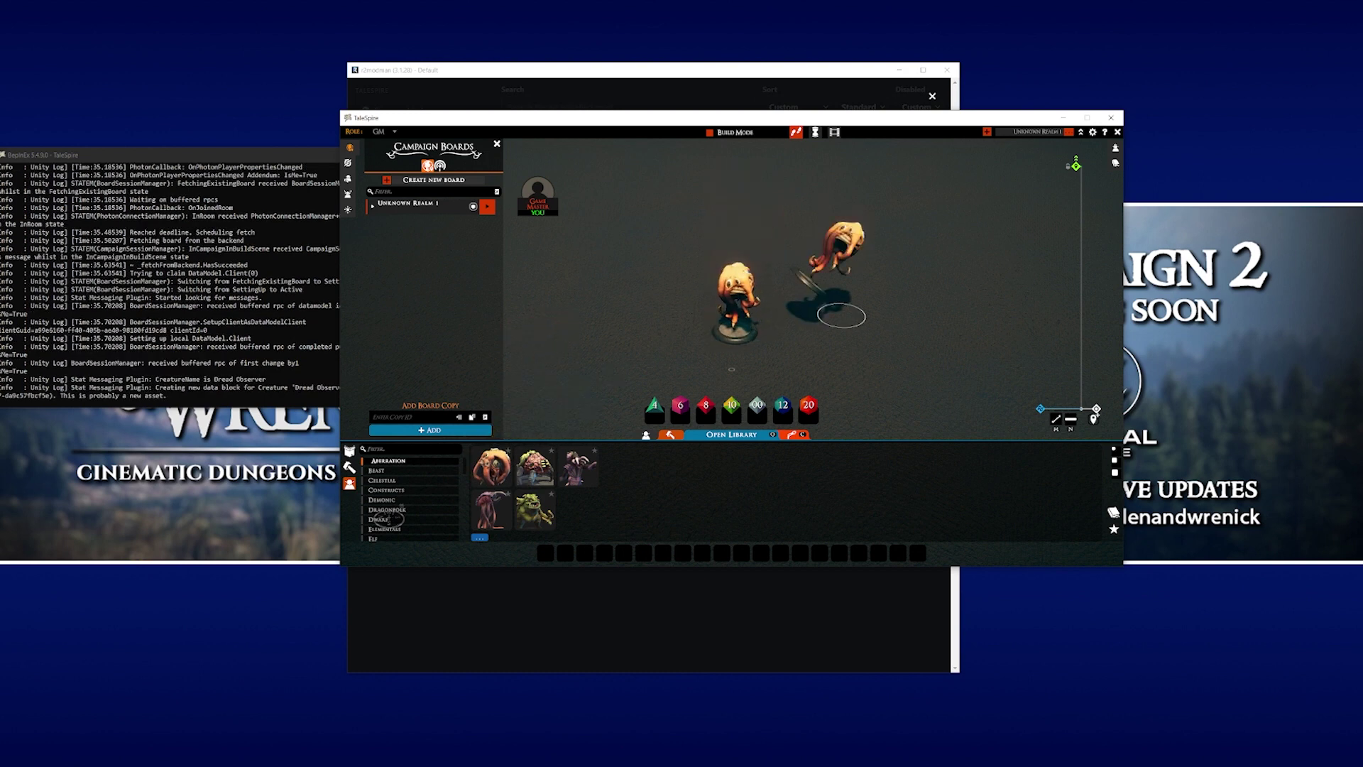
# Step: Drop the carried copy, hide the GM panels, and open the Dread Observer's GM Tools Set Size ring
pyautogui.rightClick(841, 316)
pyautogui.press('space')
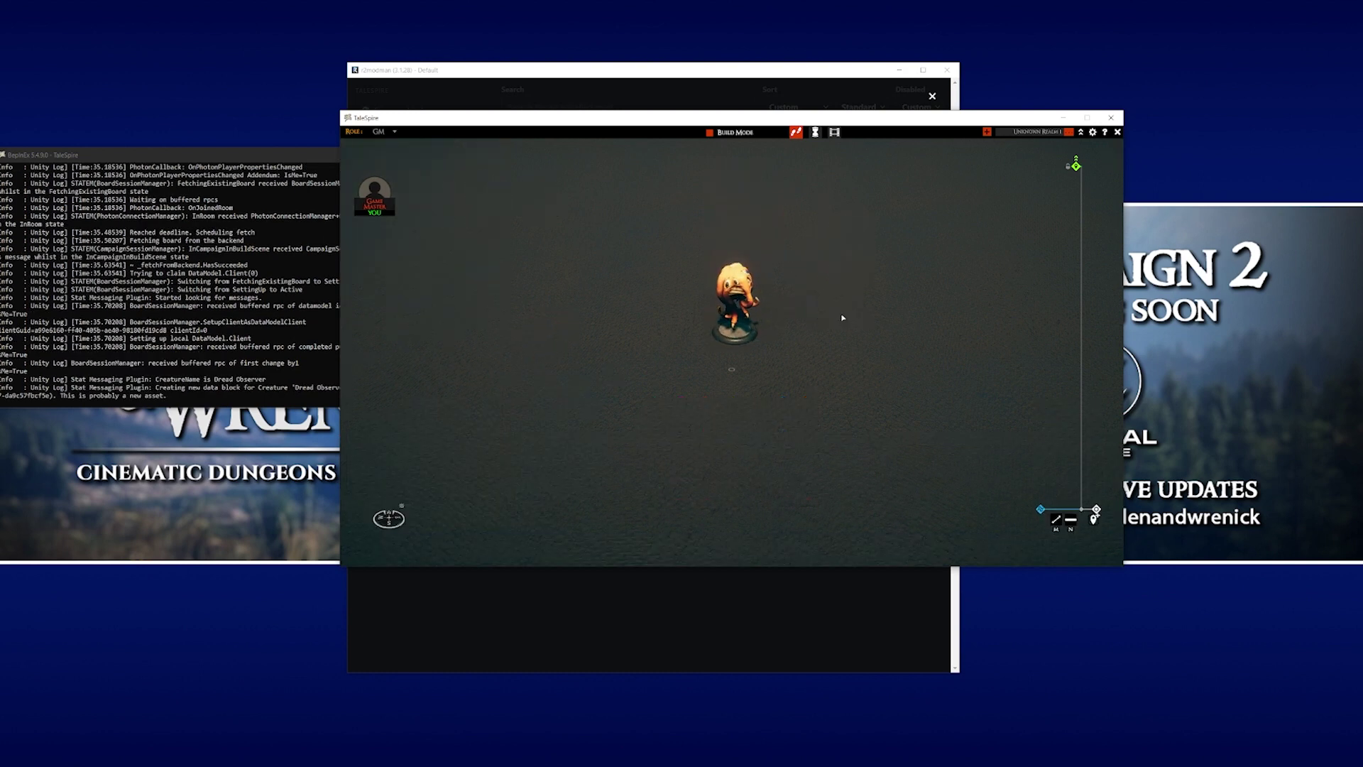
pyautogui.scroll(3, 843, 318)
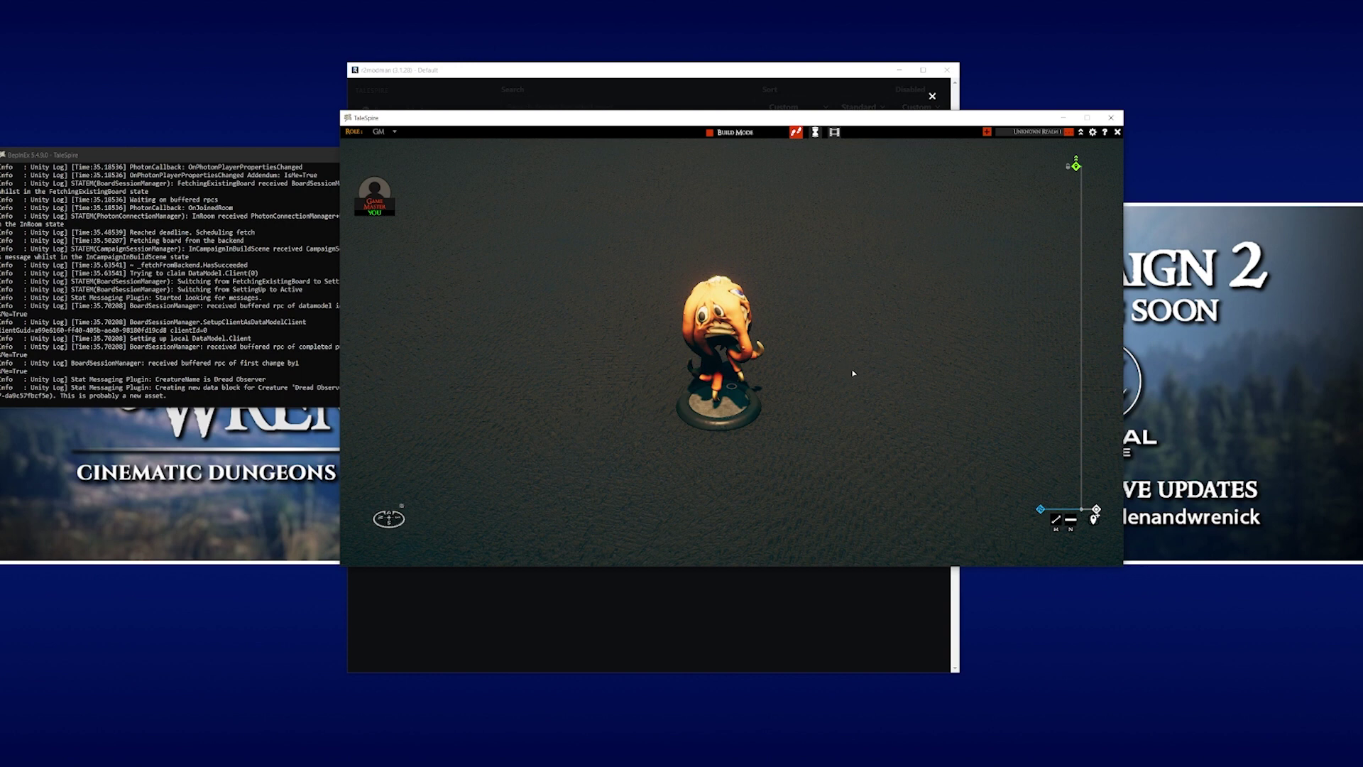
pyautogui.rightClick(726, 315)
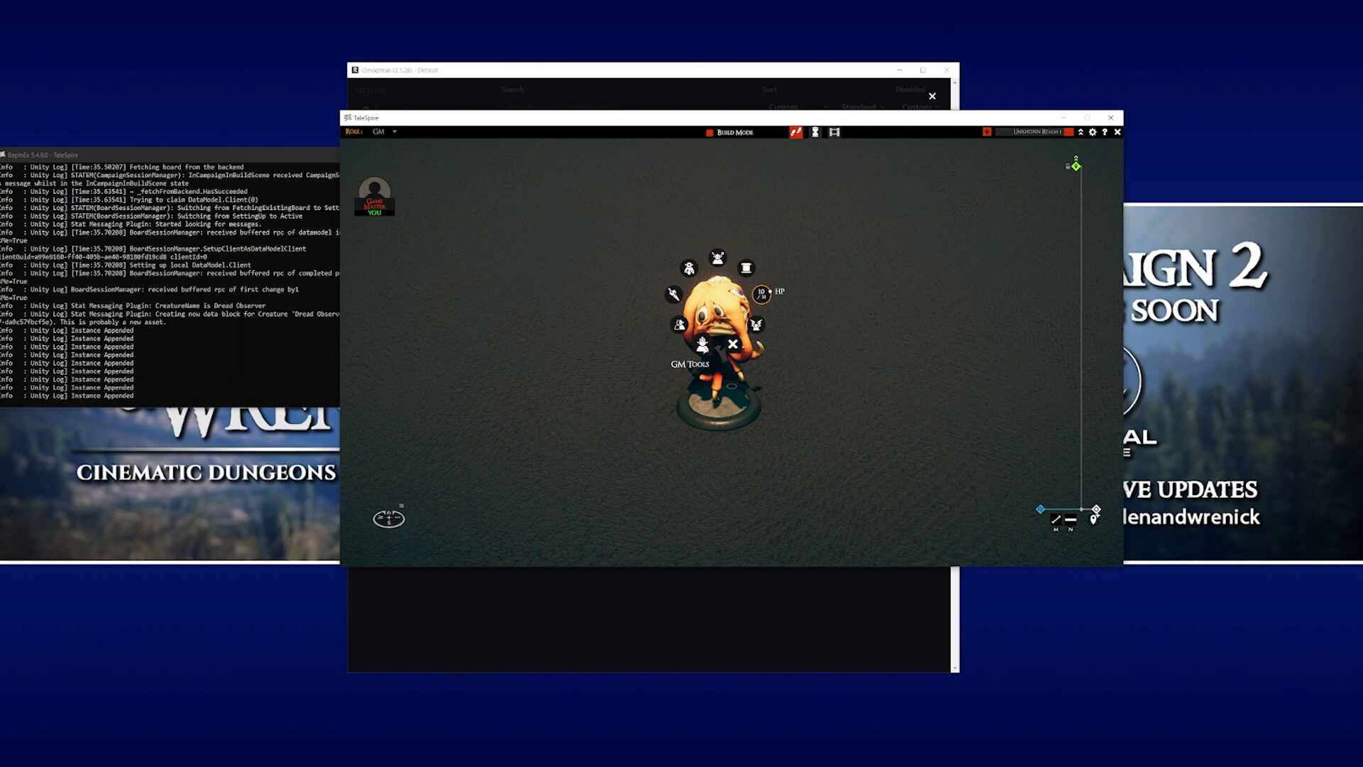
pyautogui.click(702, 345)
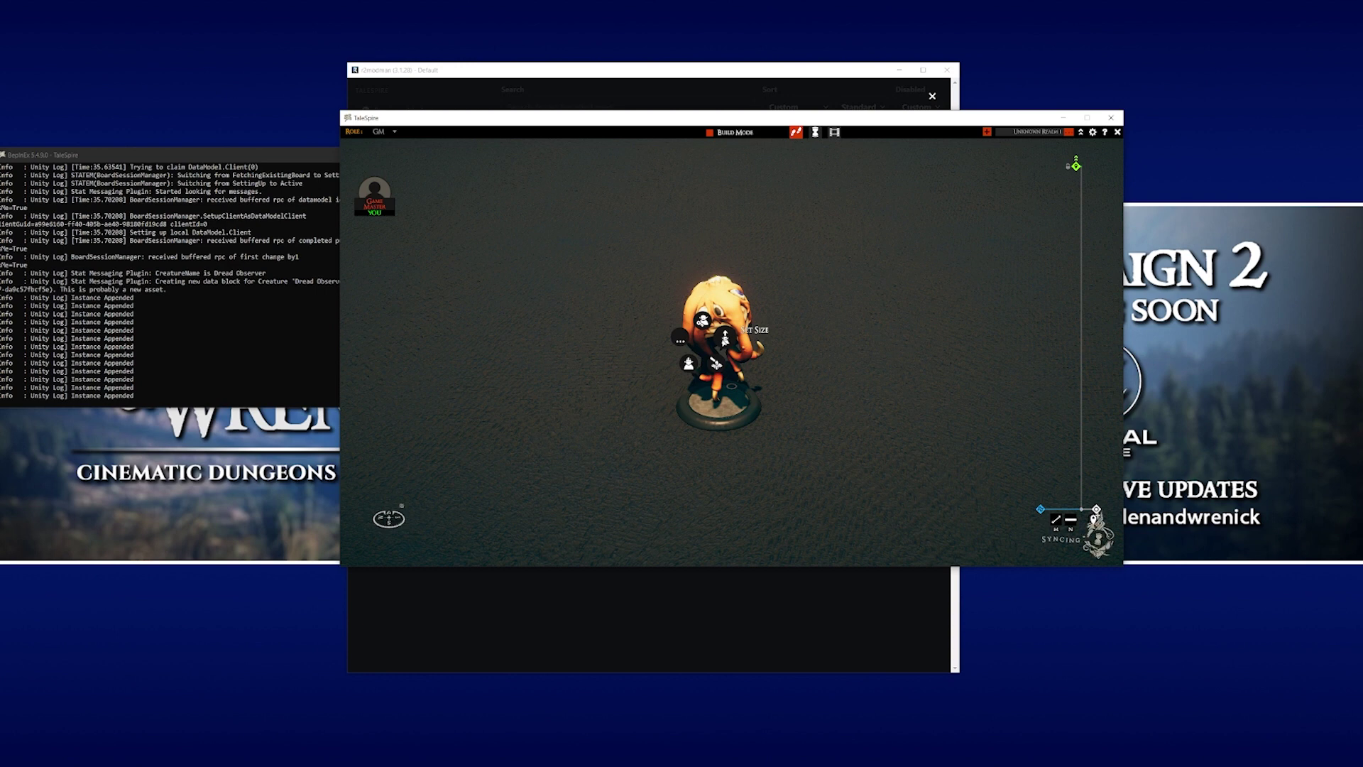
pyautogui.click(725, 339)
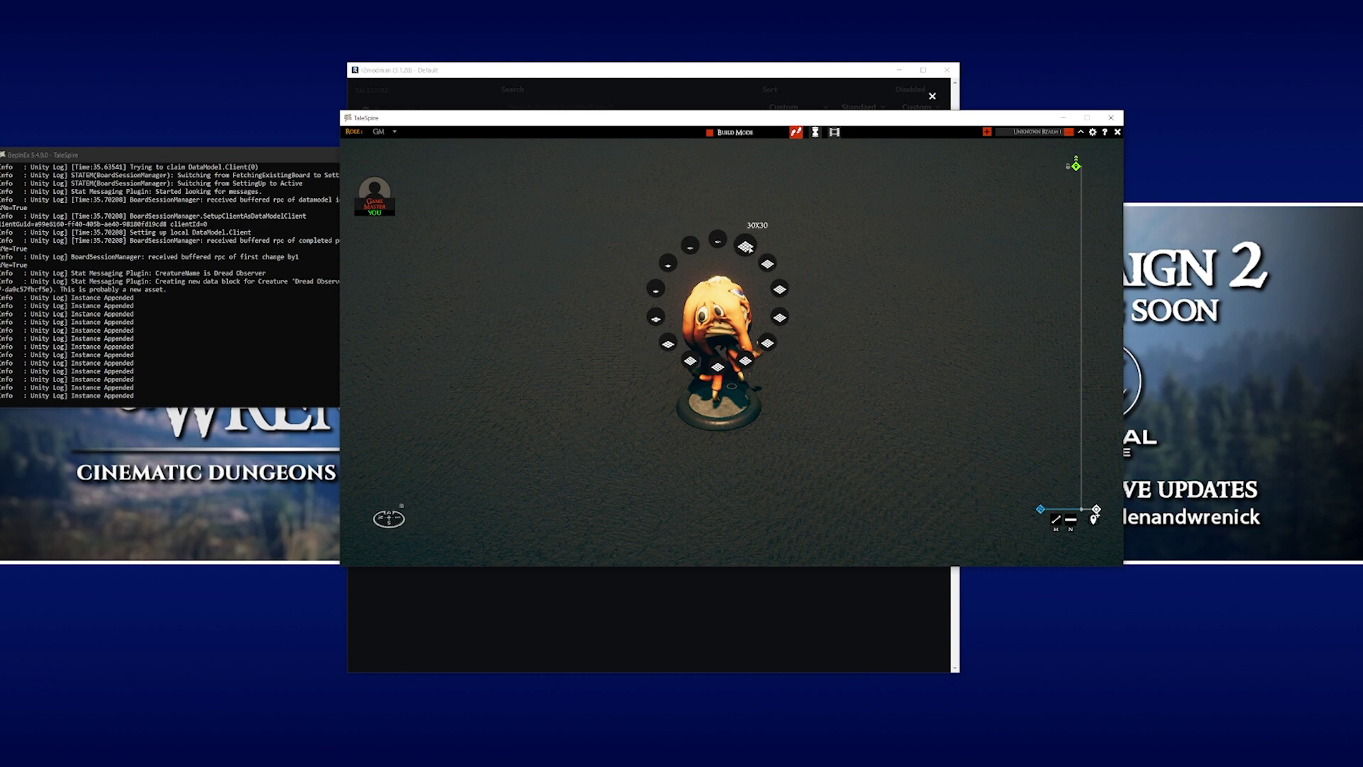
# Step: Resize the Dread Observer mini to 30x30 and zoom the camera to look it over
pyautogui.click(747, 247)
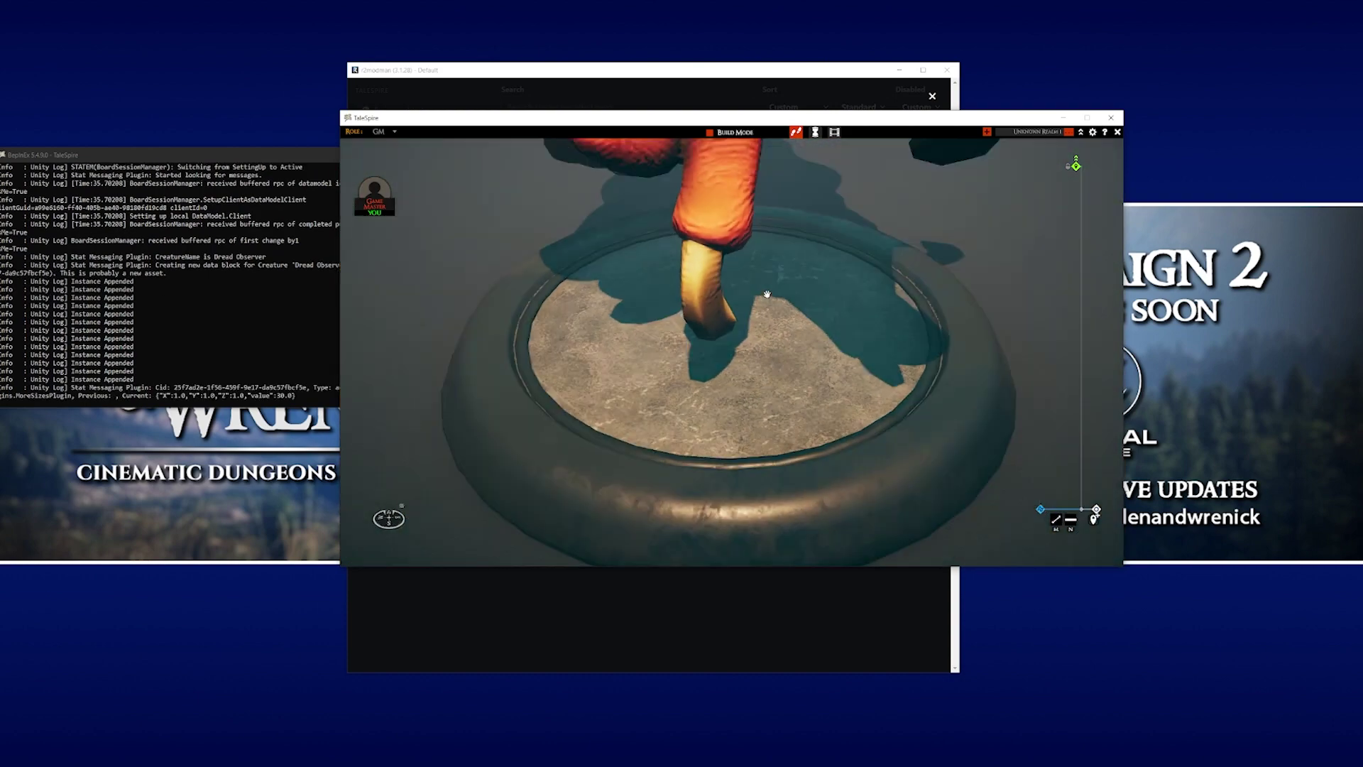
pyautogui.scroll(3, 761, 414)
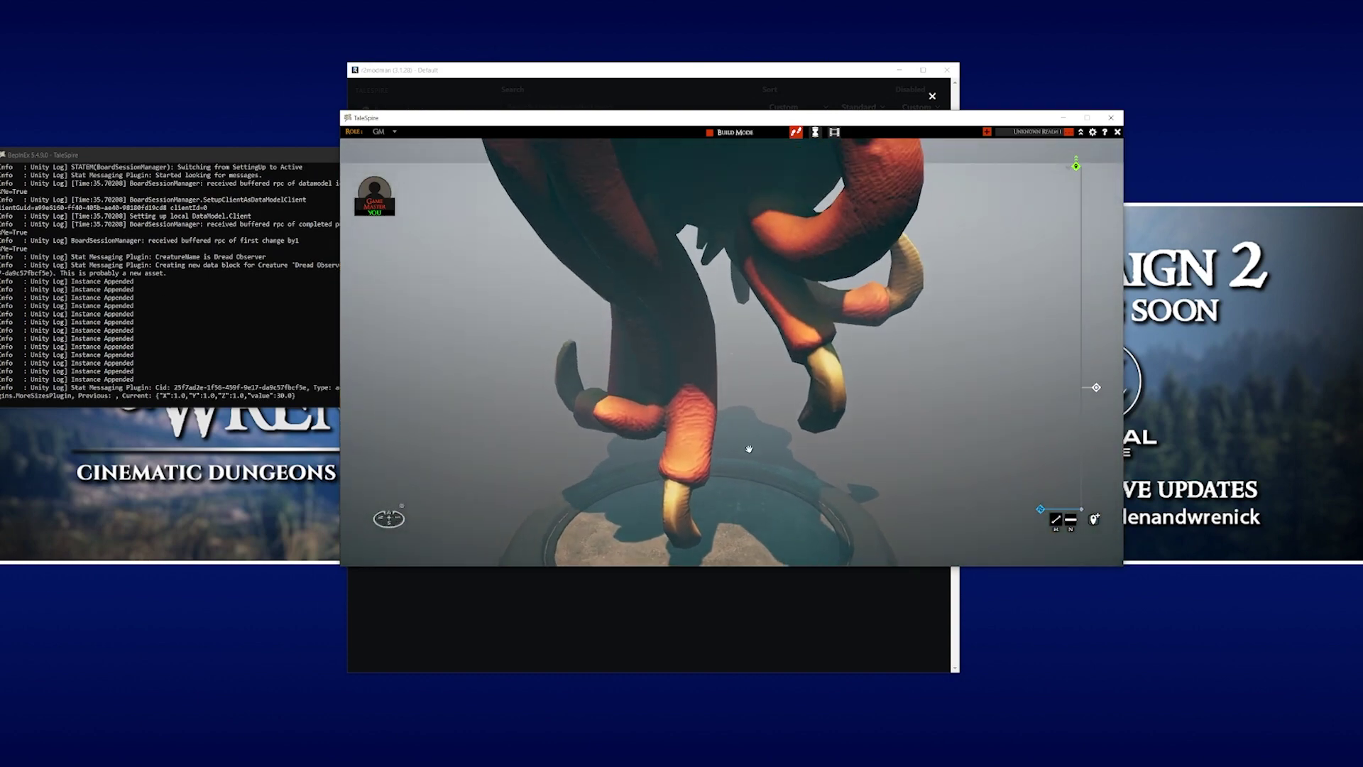
pyautogui.scroll(5, 761, 413)
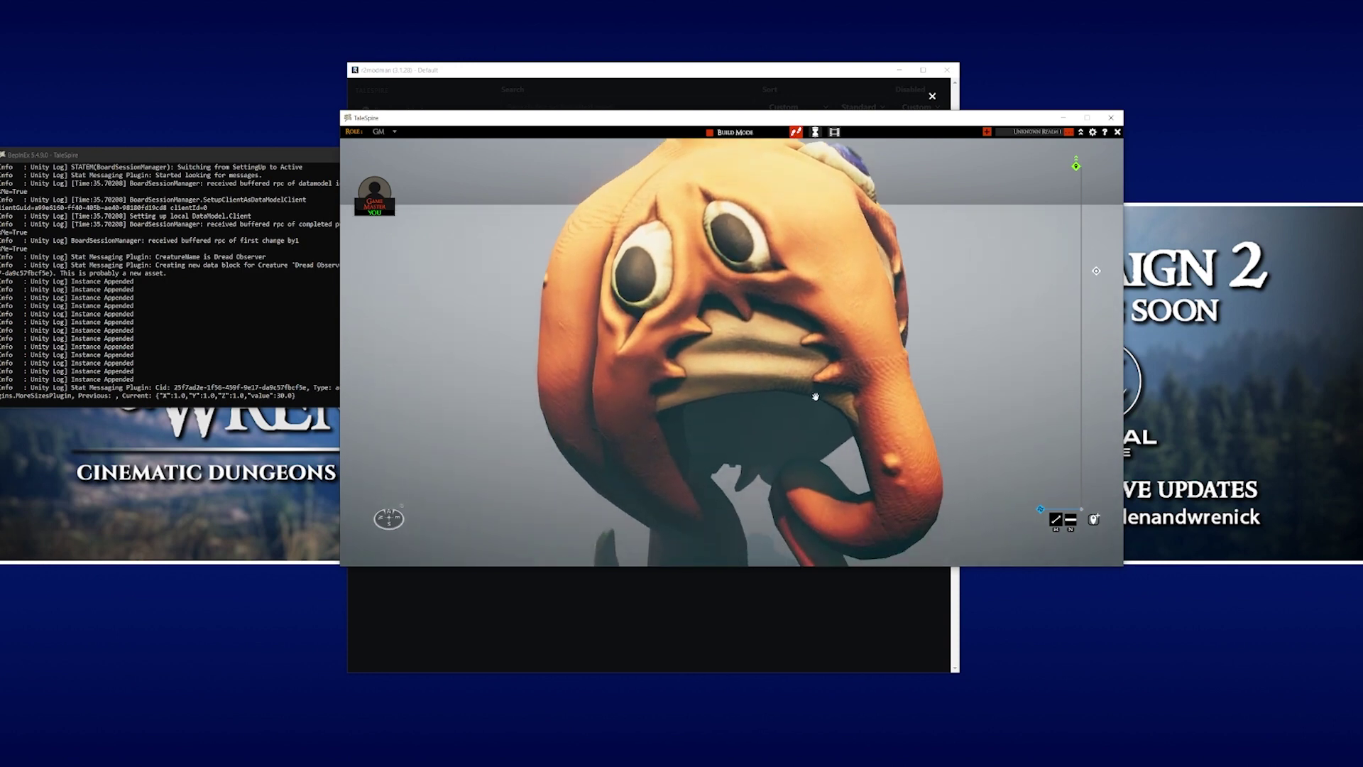
pyautogui.scroll(-8, 815, 402)
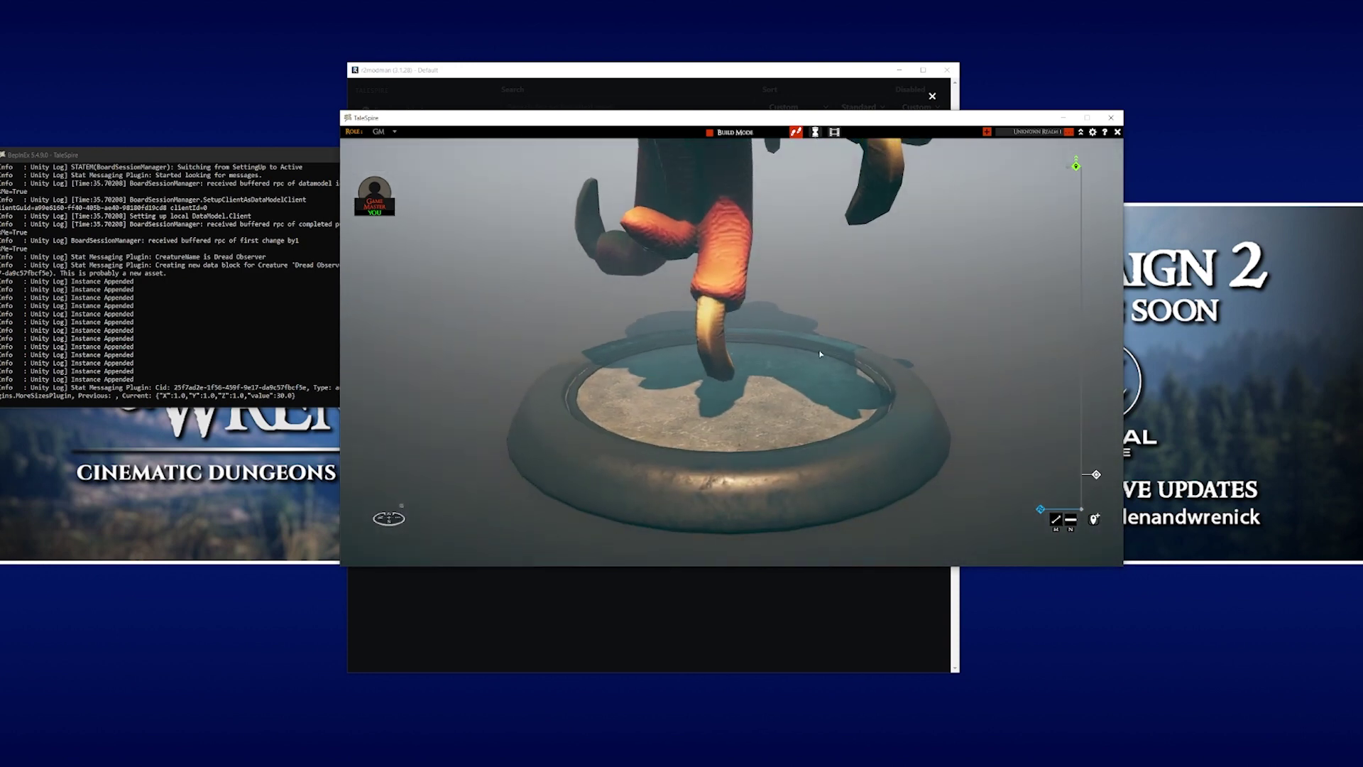
pyautogui.scroll(-2, 819, 351)
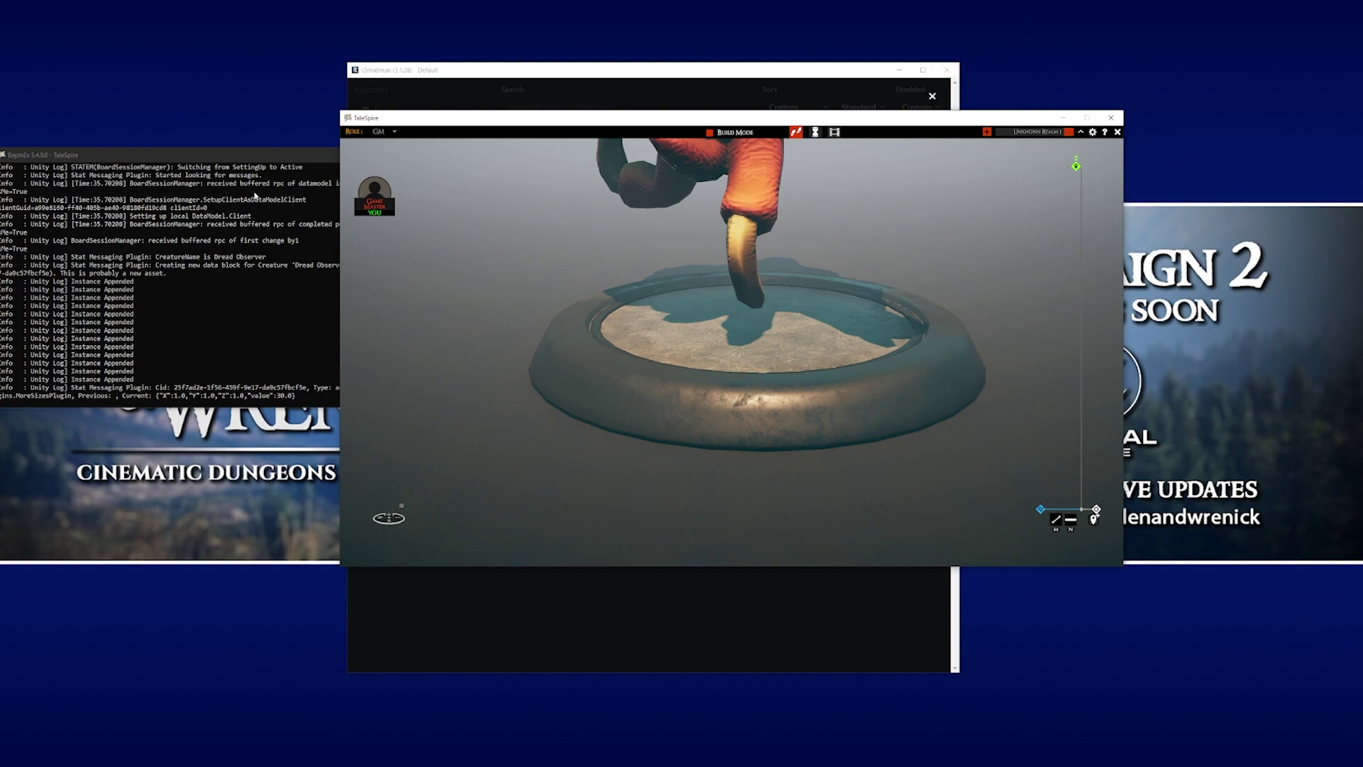
# Step: Open r2modman's Config editor to list BepInEx.cfg and the MoreSizesPlugin config
pyautogui.click(254, 196)
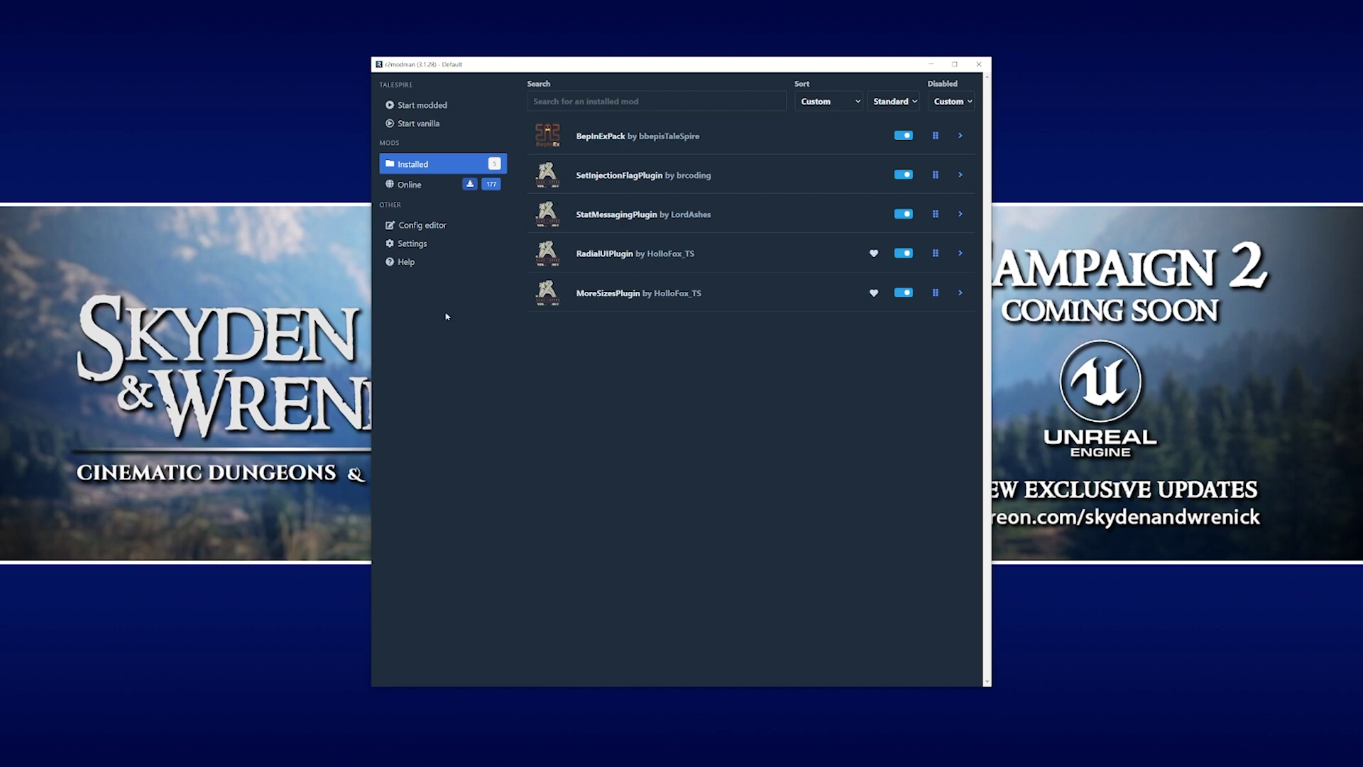
pyautogui.click(440, 225)
pyautogui.click(462, 226)
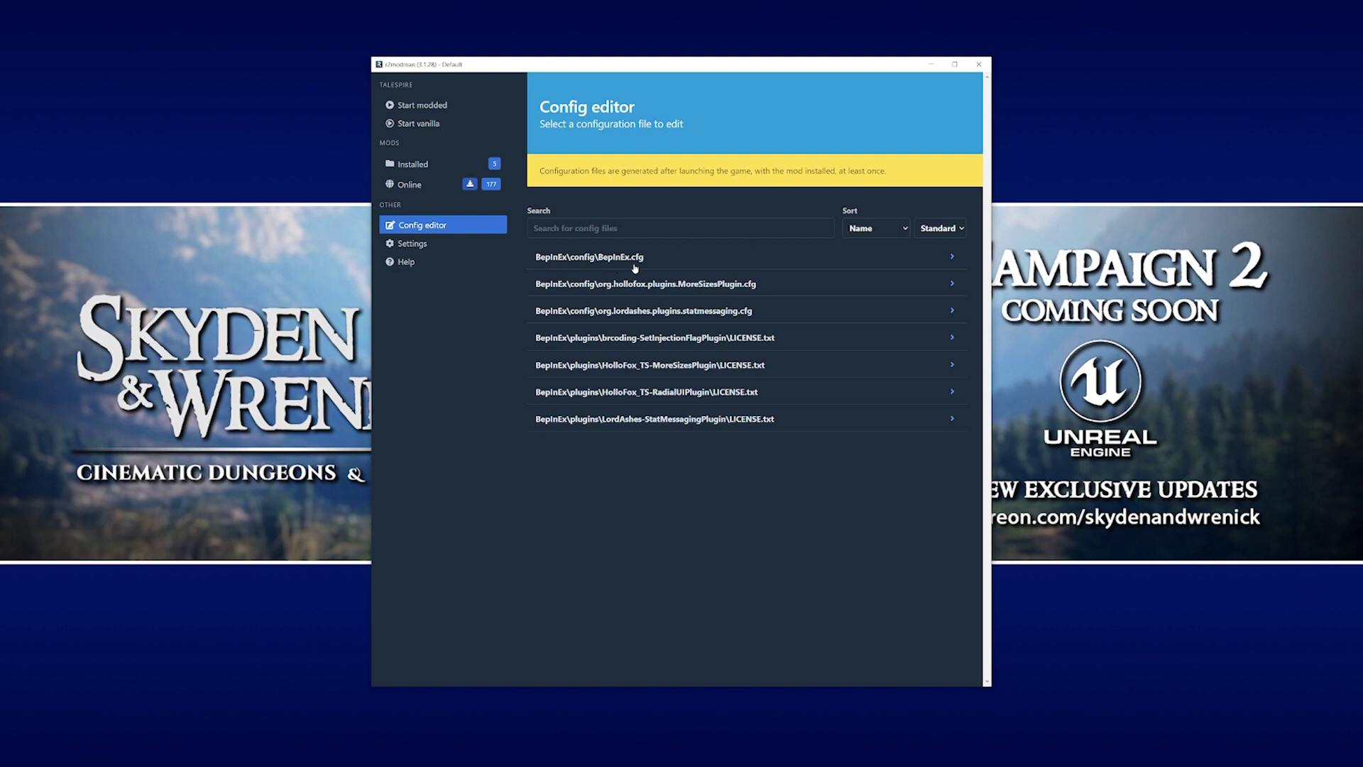
# Step: In BepInEx.cfg, set Logging.Console Enabled to false and save the file
pyautogui.click(674, 259)
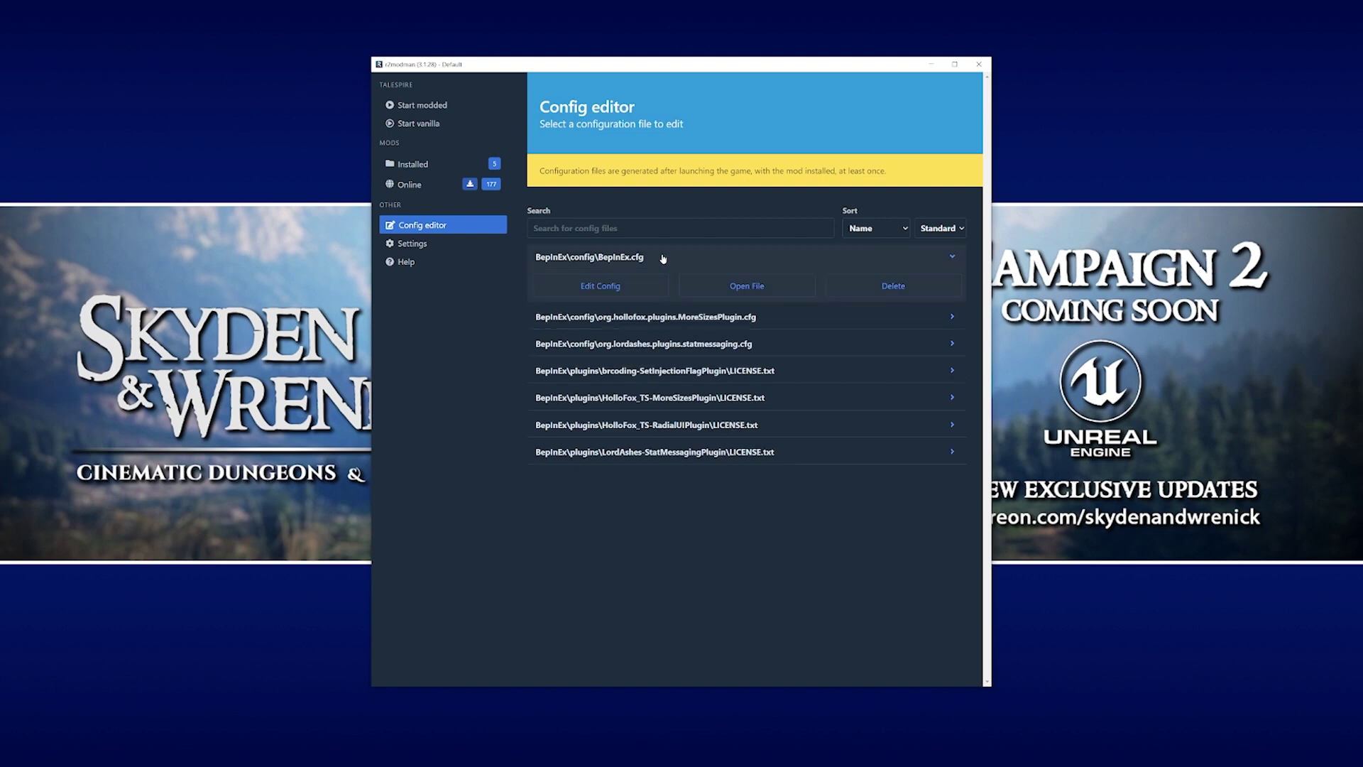
pyautogui.click(621, 287)
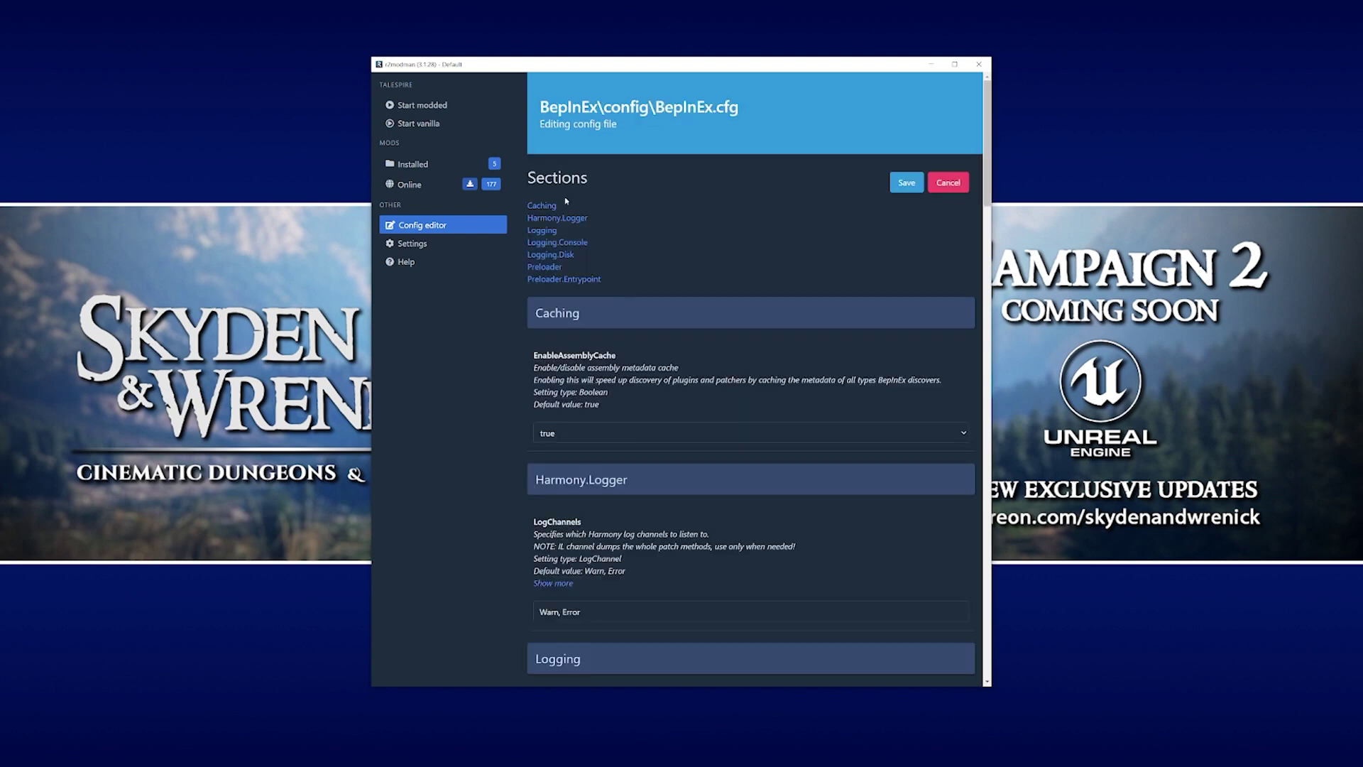
pyautogui.click(580, 243)
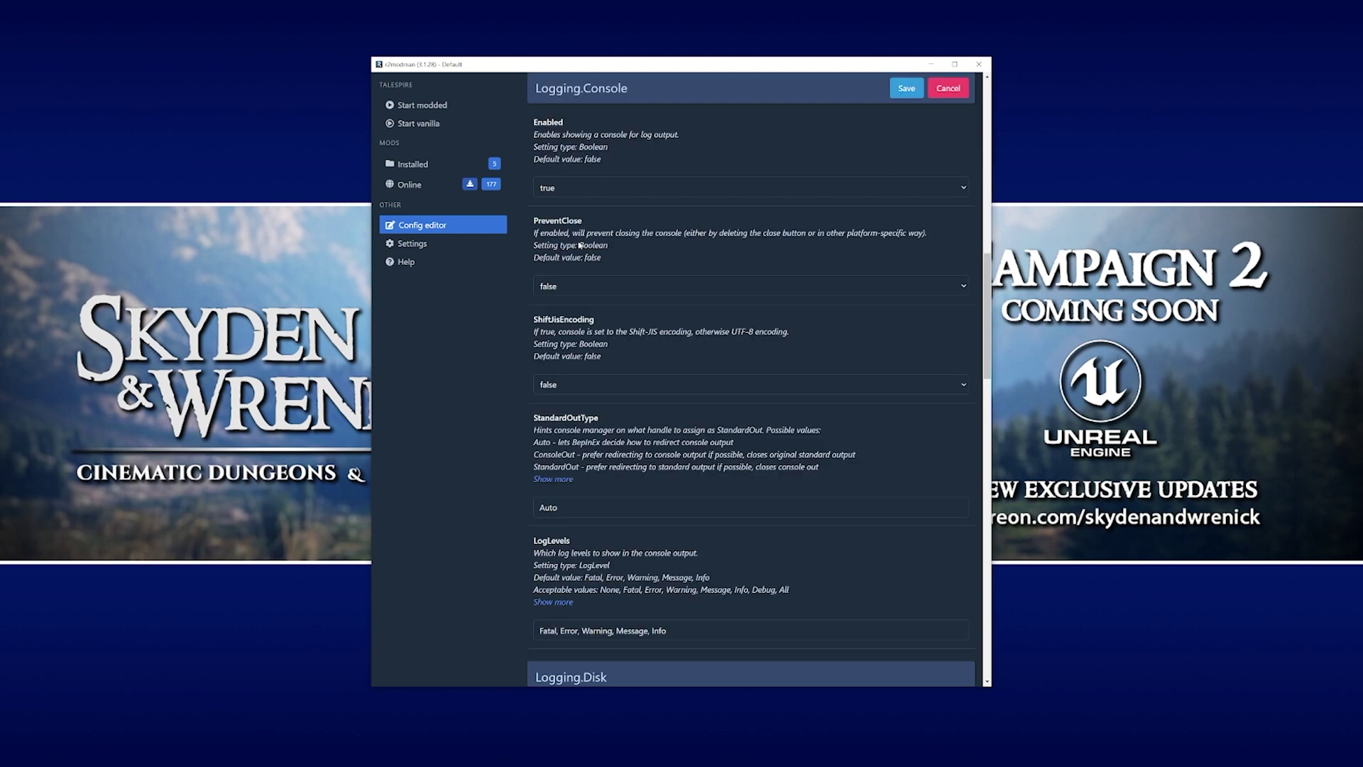
pyautogui.click(555, 192)
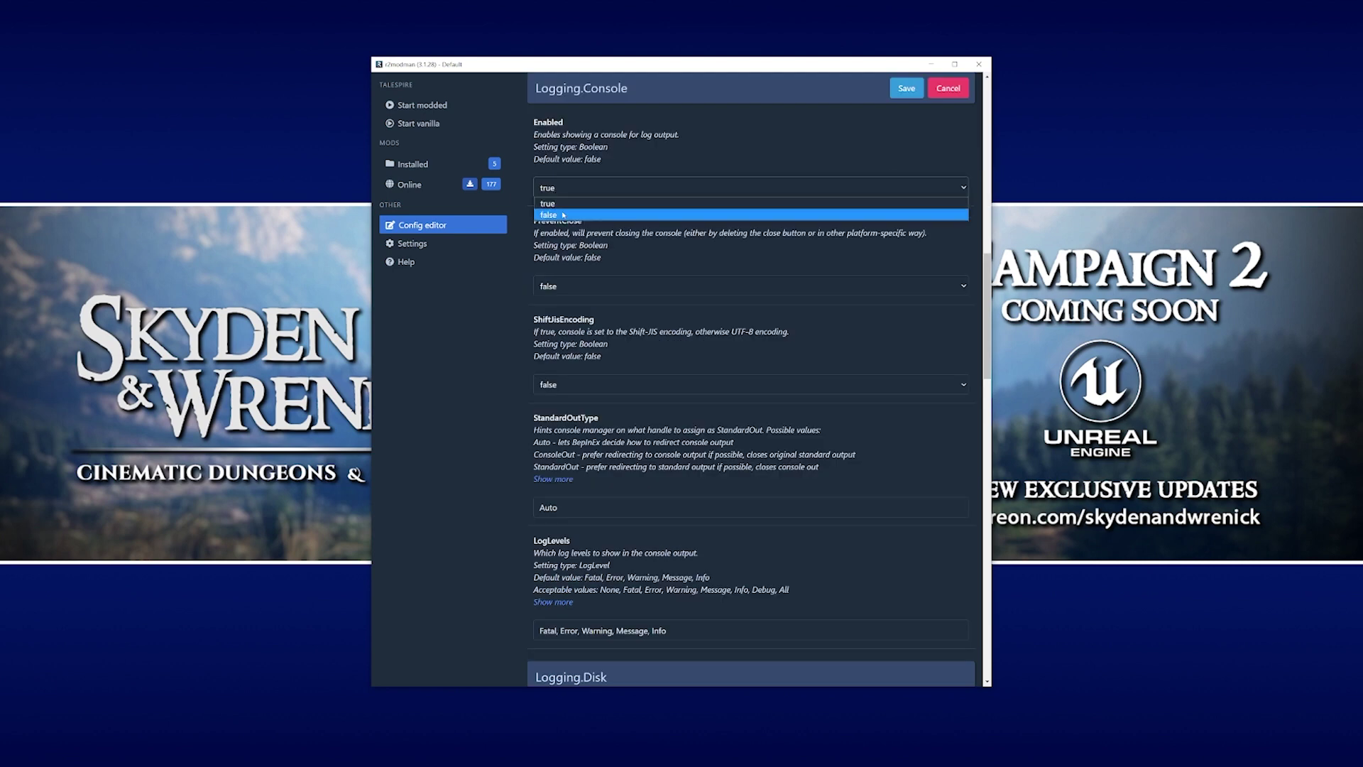
pyautogui.click(564, 214)
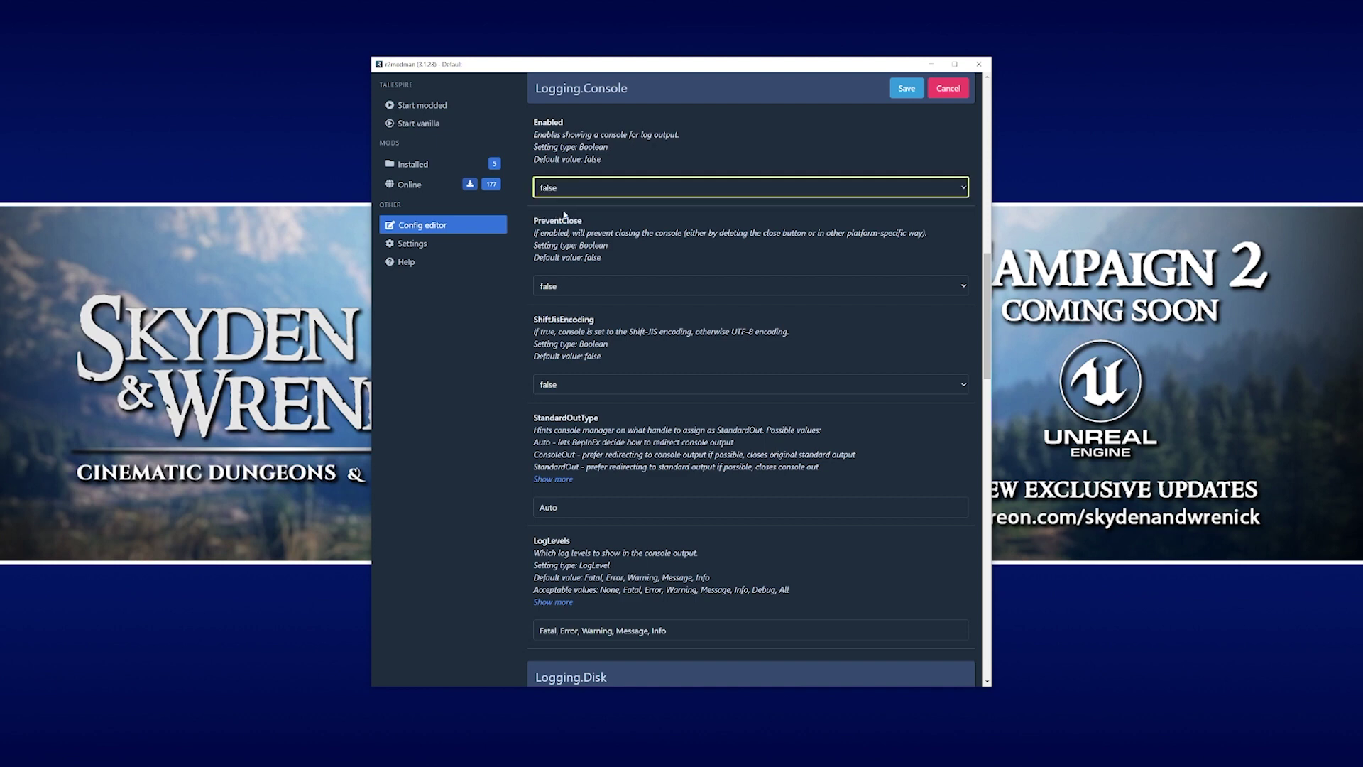
pyautogui.click(905, 94)
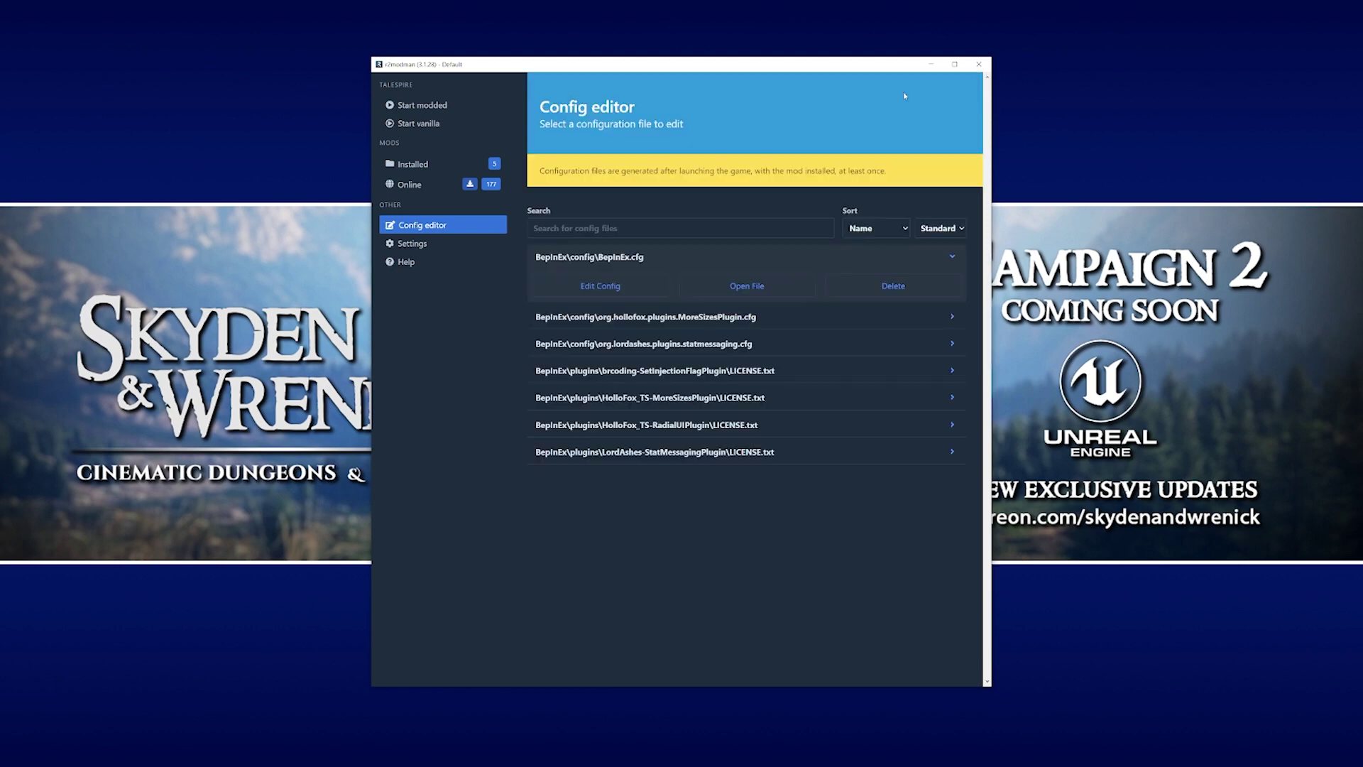
pyautogui.click(465, 108)
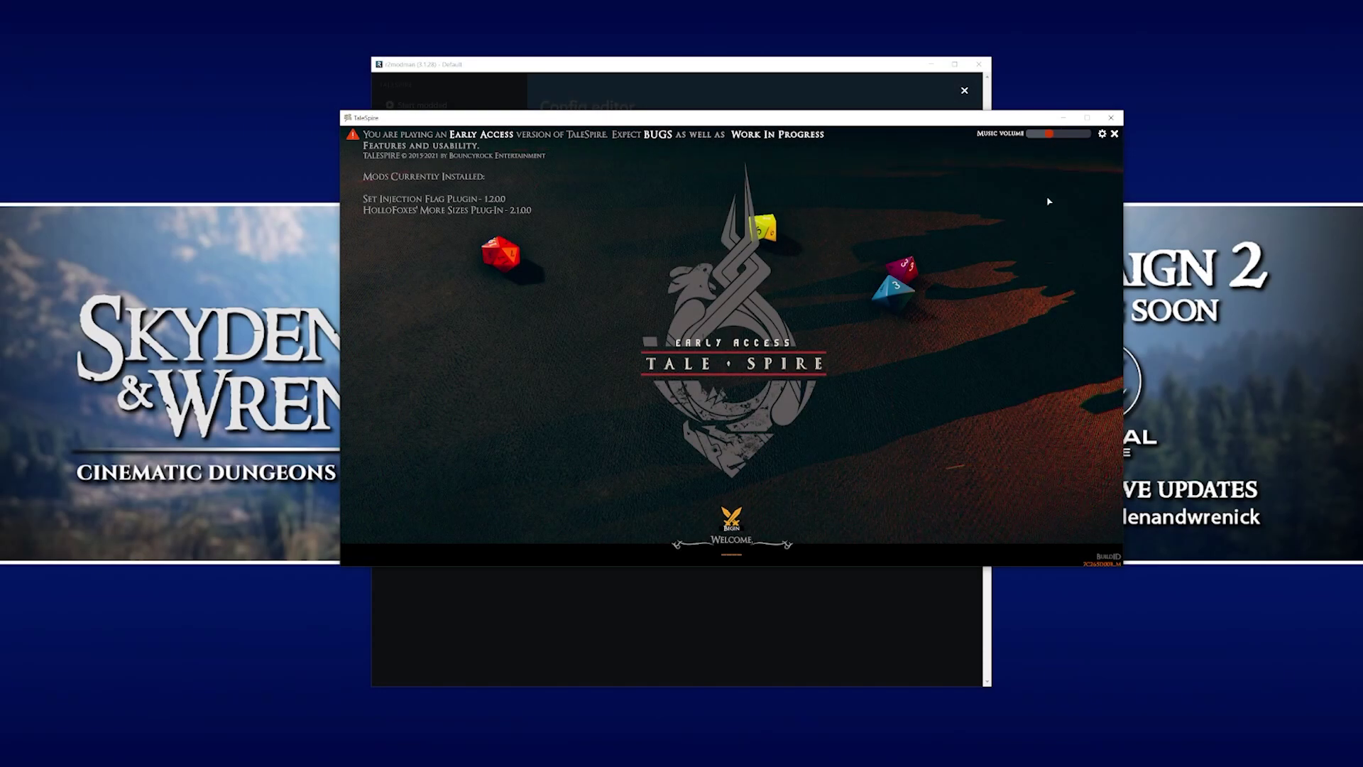
pyautogui.click(1111, 118)
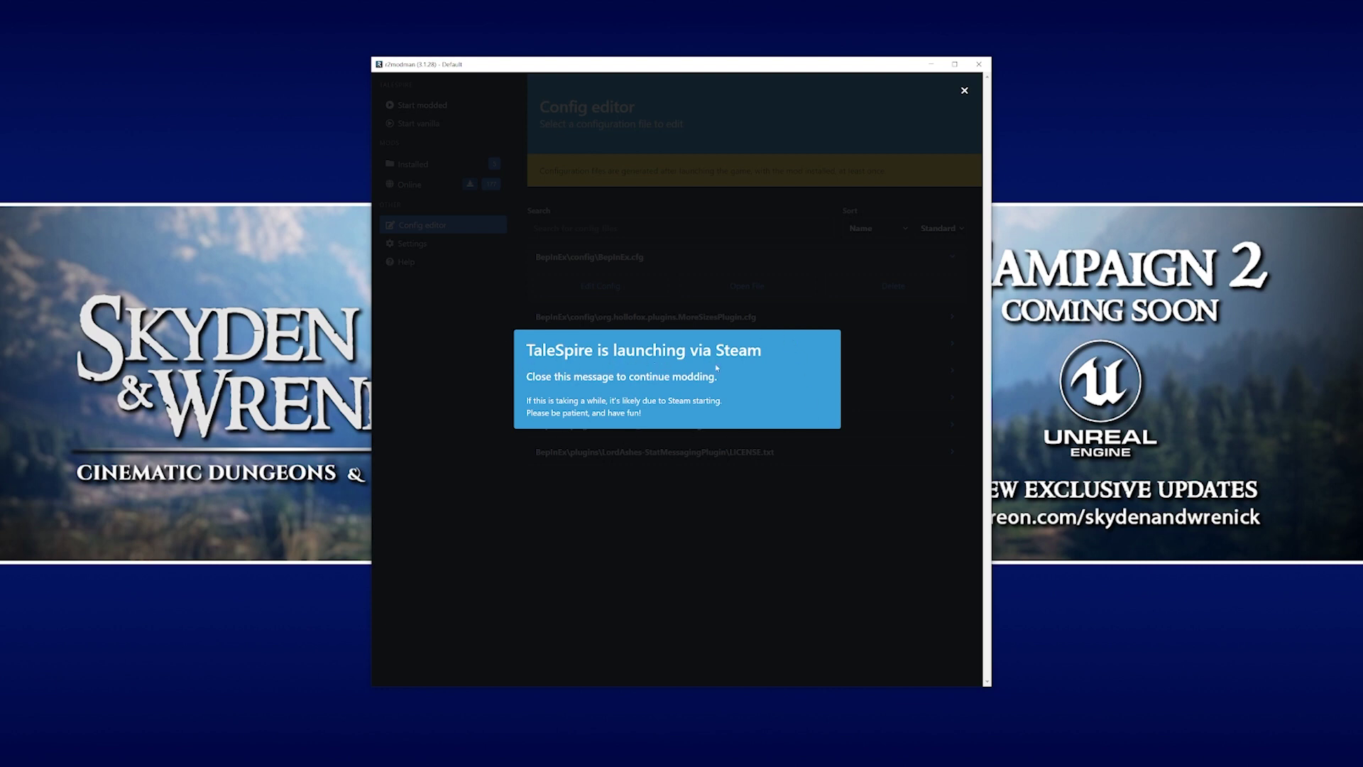
pyautogui.click(489, 513)
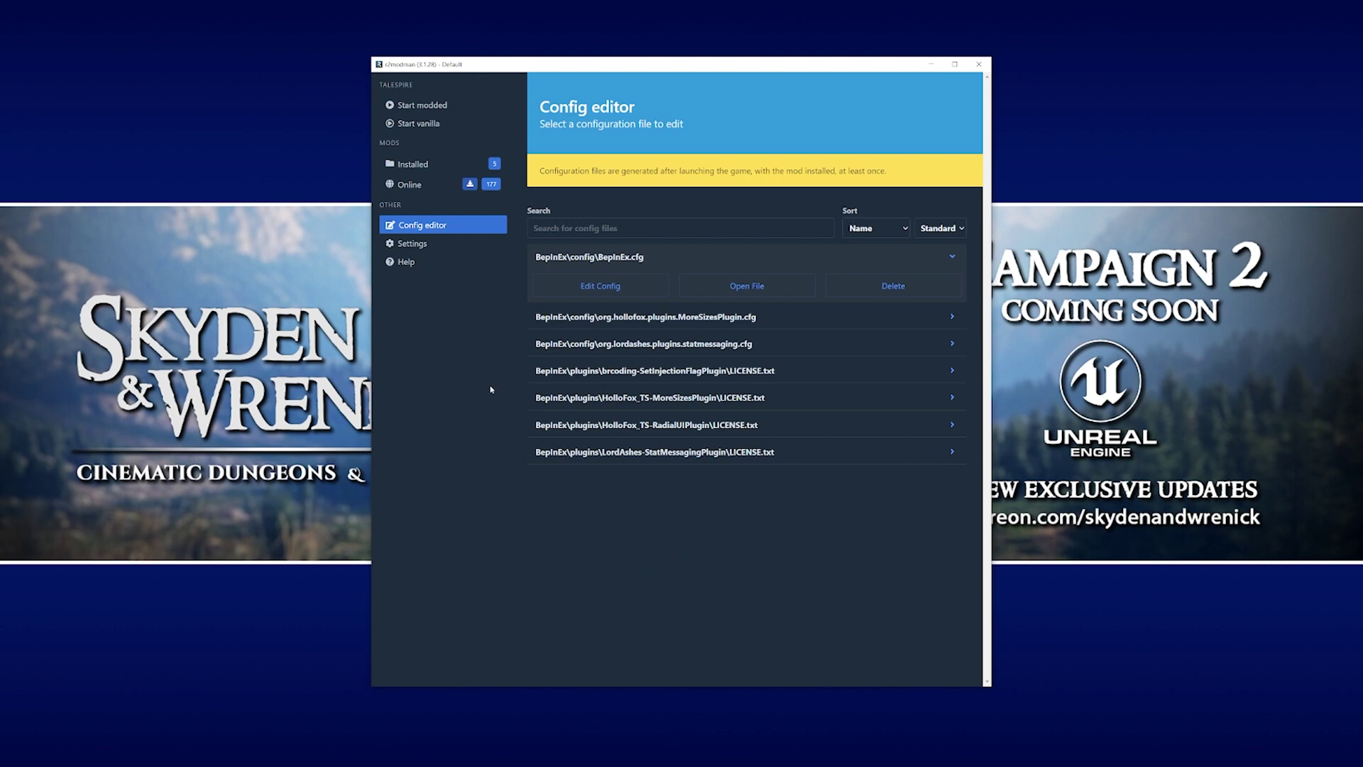
# Step: Show the Help page and select the 'Your current argument would be' launch argument text
pyautogui.click(417, 266)
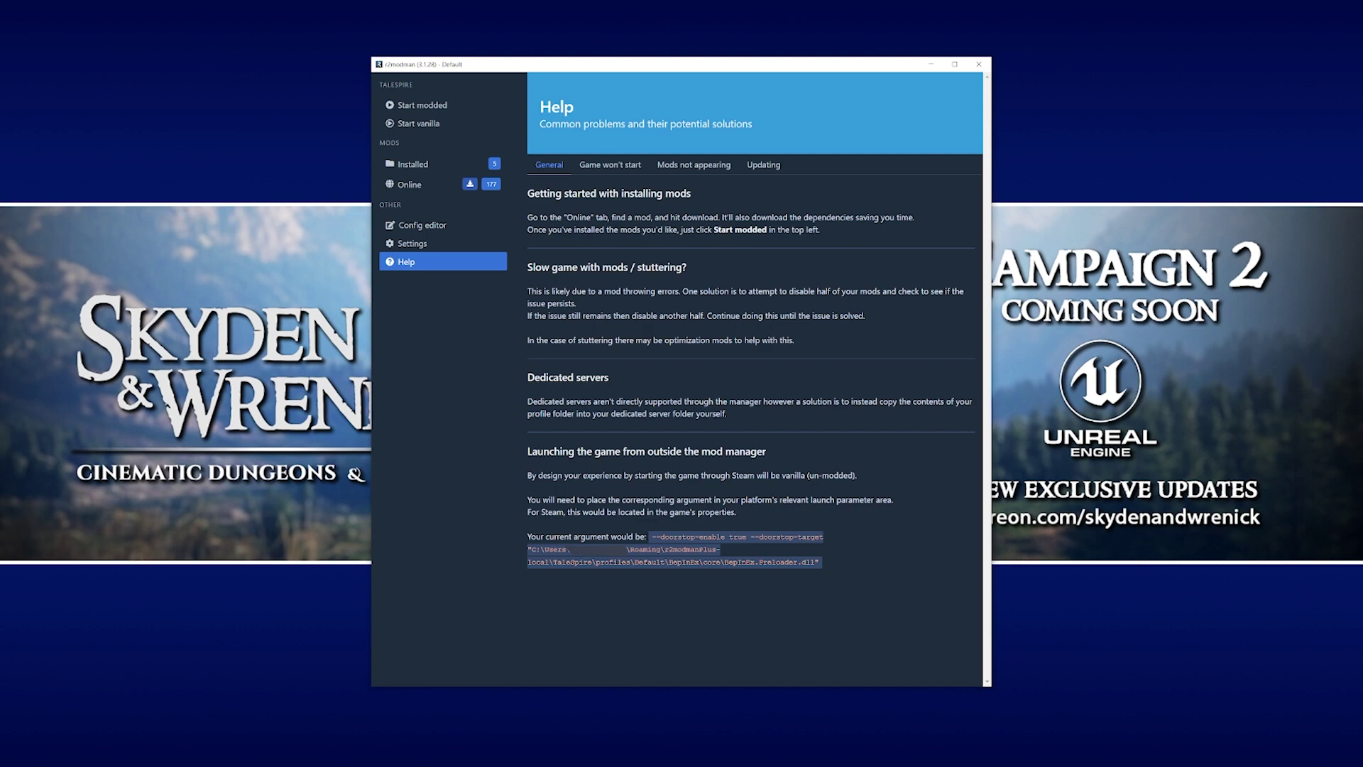
pyautogui.moveTo(652, 537); pyautogui.dragTo(827, 570)
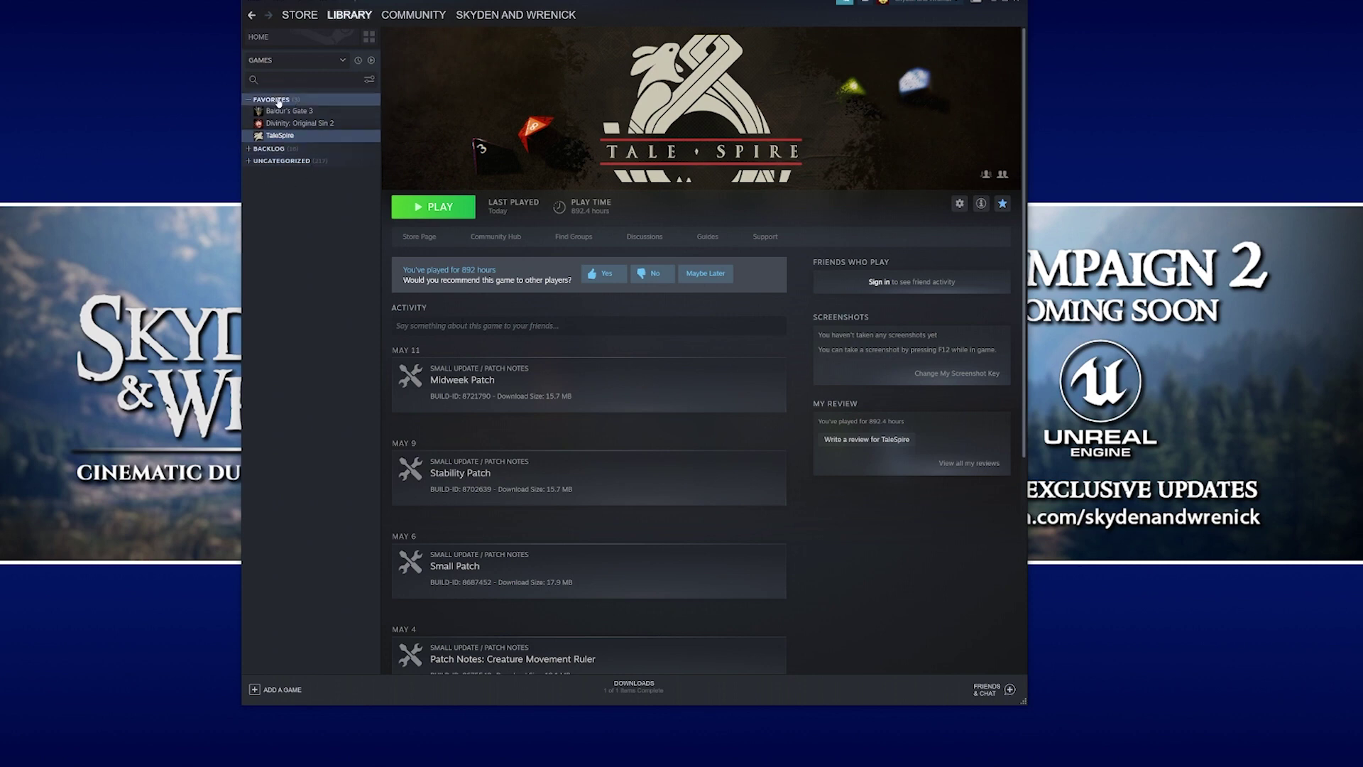
# Step: Paste the BepInEx preloader argument into TaleSpire's Steam Launch Options, then close Steam
pyautogui.rightClick(292, 138)
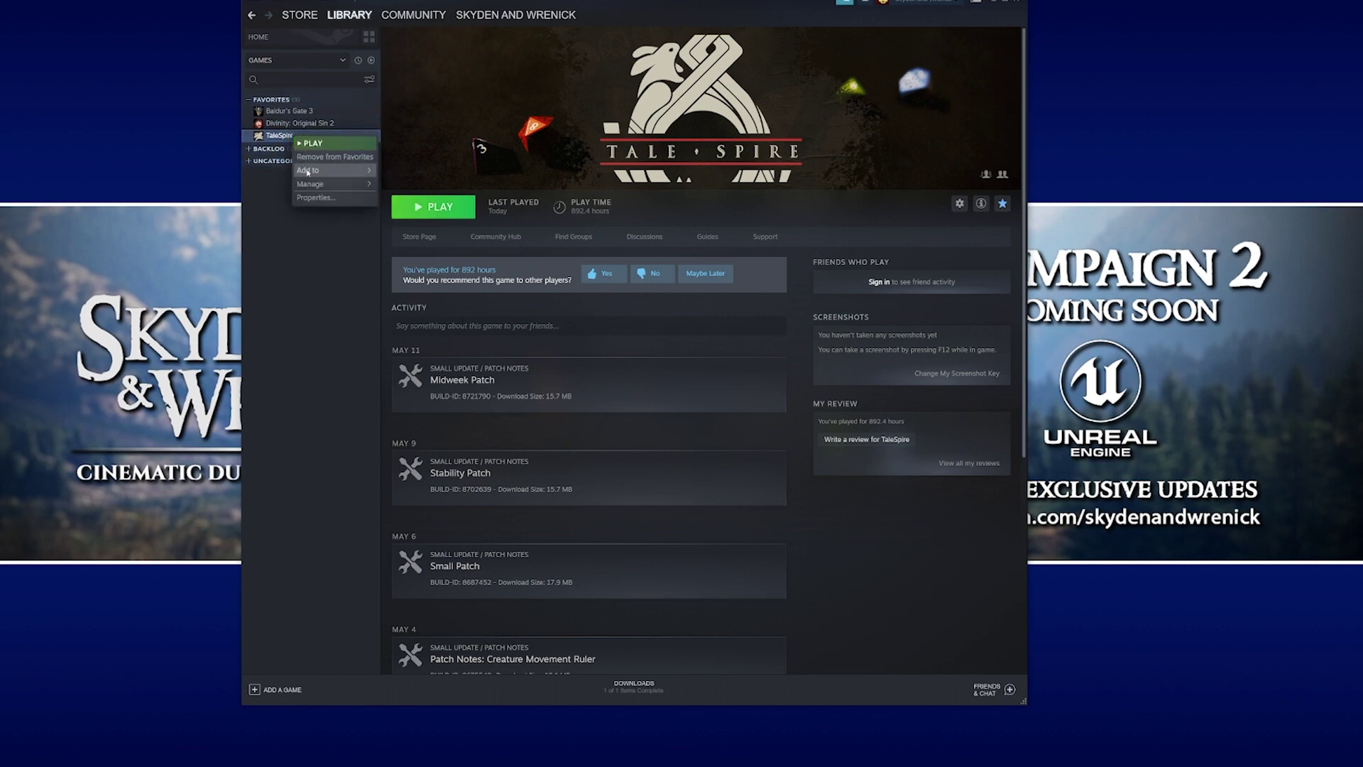
pyautogui.click(315, 199)
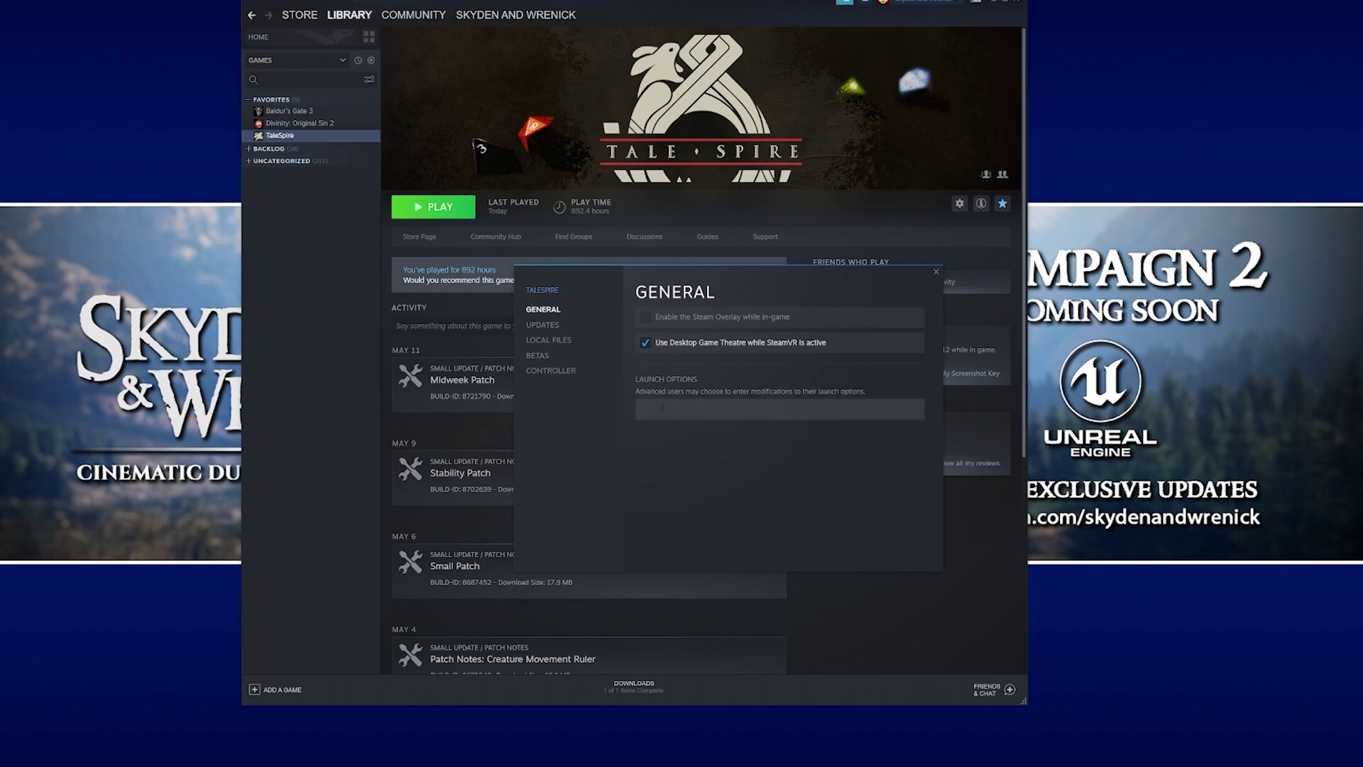
pyautogui.click(660, 407)
pyautogui.hotkey('ctrl', 'v')
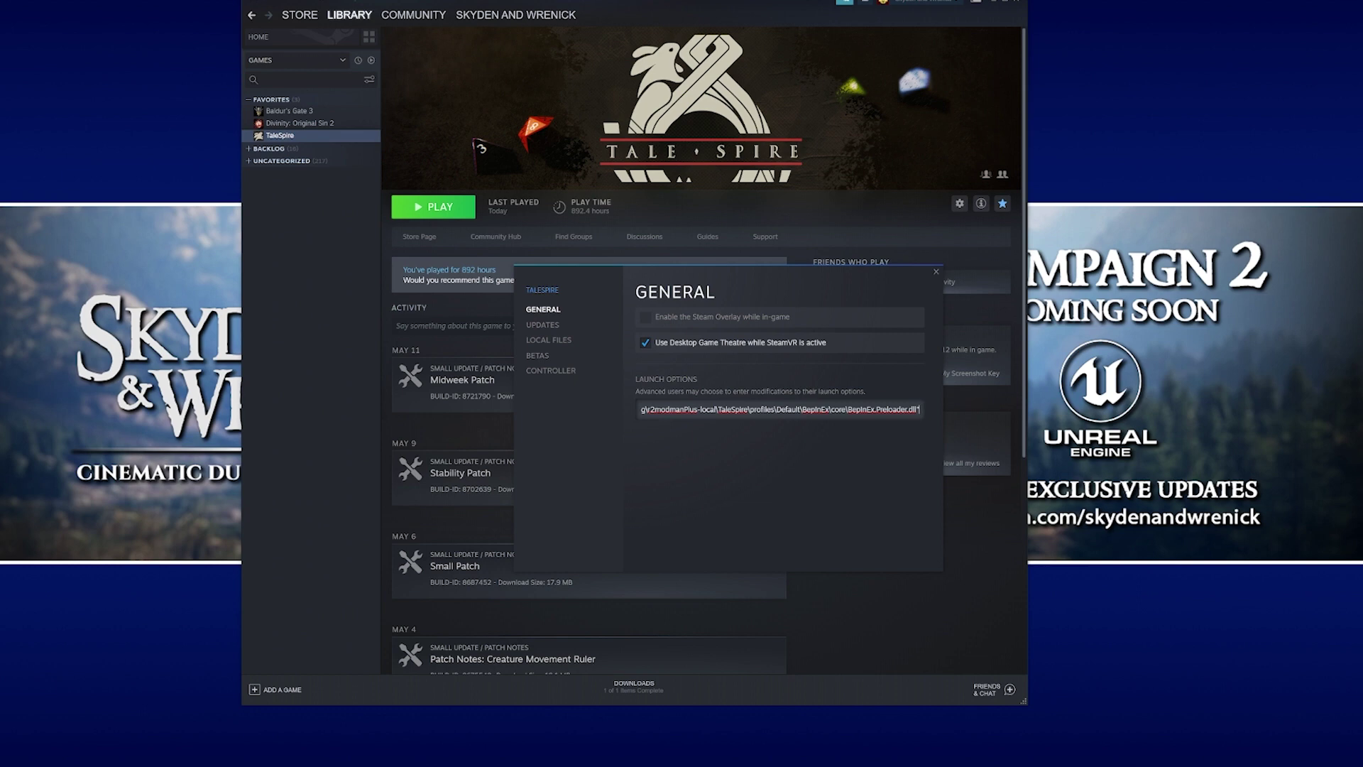
pyautogui.click(936, 272)
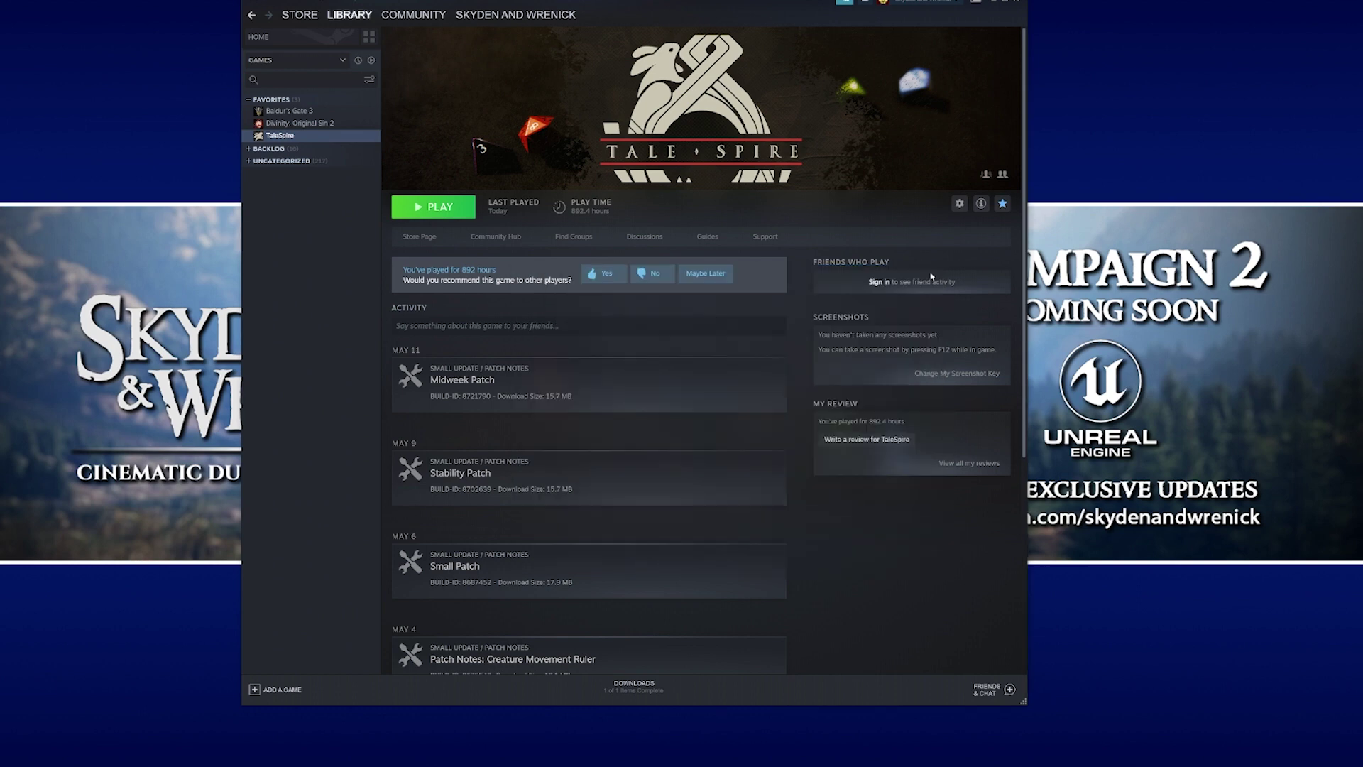
pyautogui.click(1020, 1)
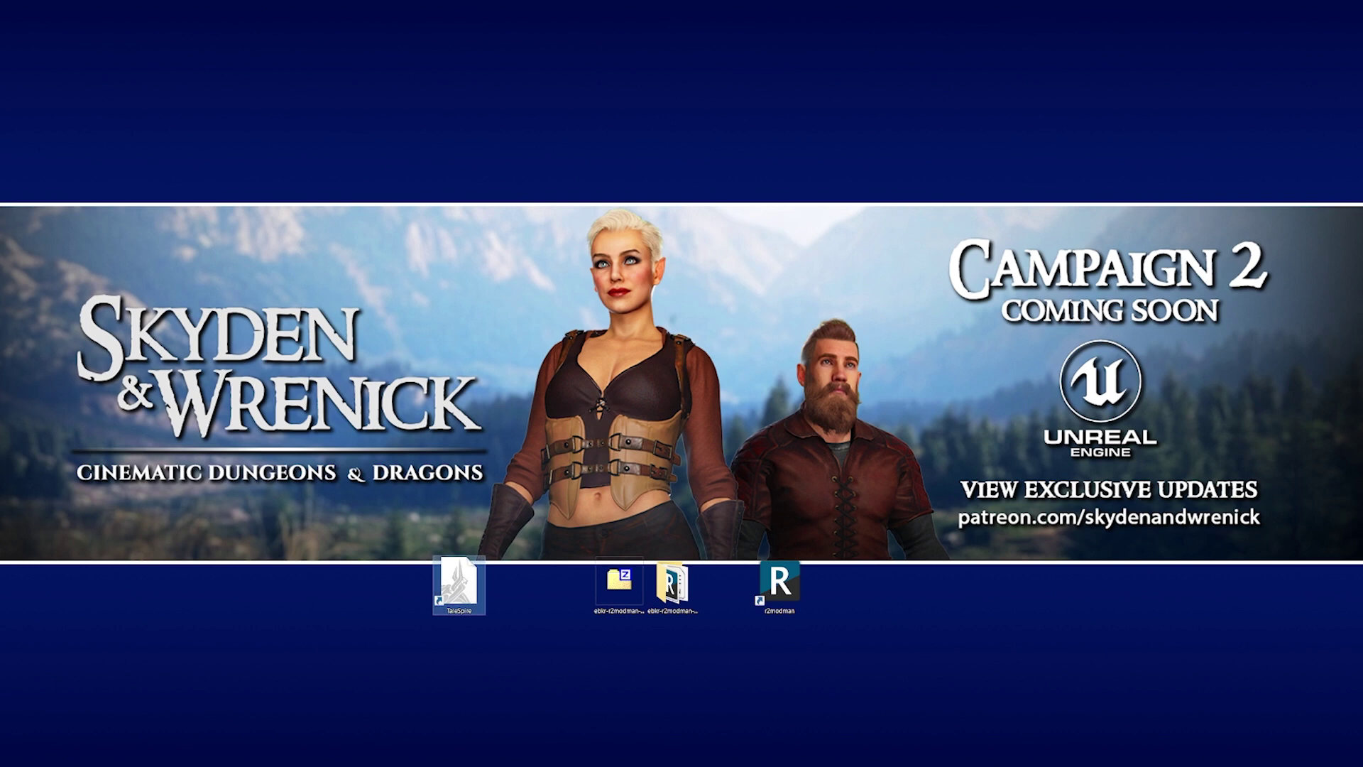
# Step: Launch TaleSpire modded from its desktop shortcut
pyautogui.doubleClick(458, 582)
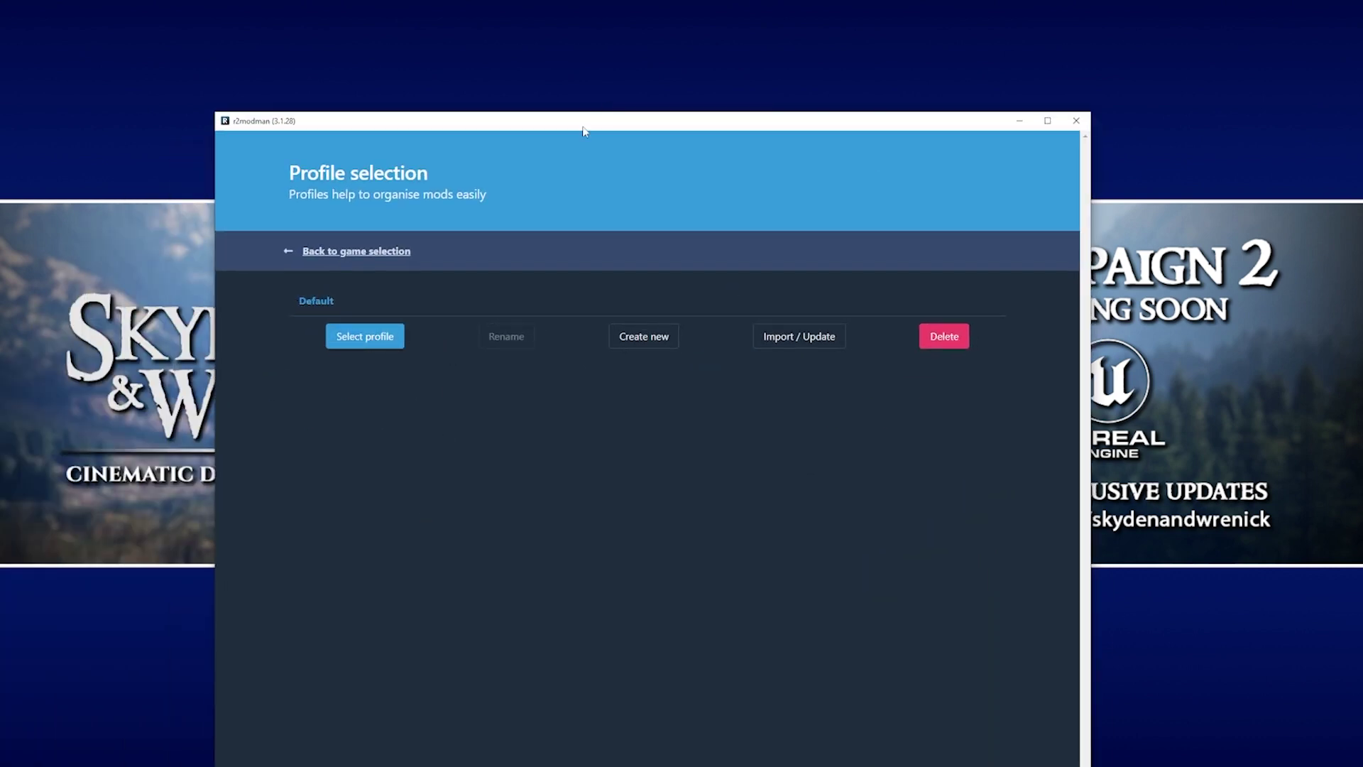
# Step: Load the Default profile and expand MoreSizesPlugin 2.1.0 to reveal its Uninstall option
pyautogui.moveTo(585, 132); pyautogui.dragTo(591, 36)
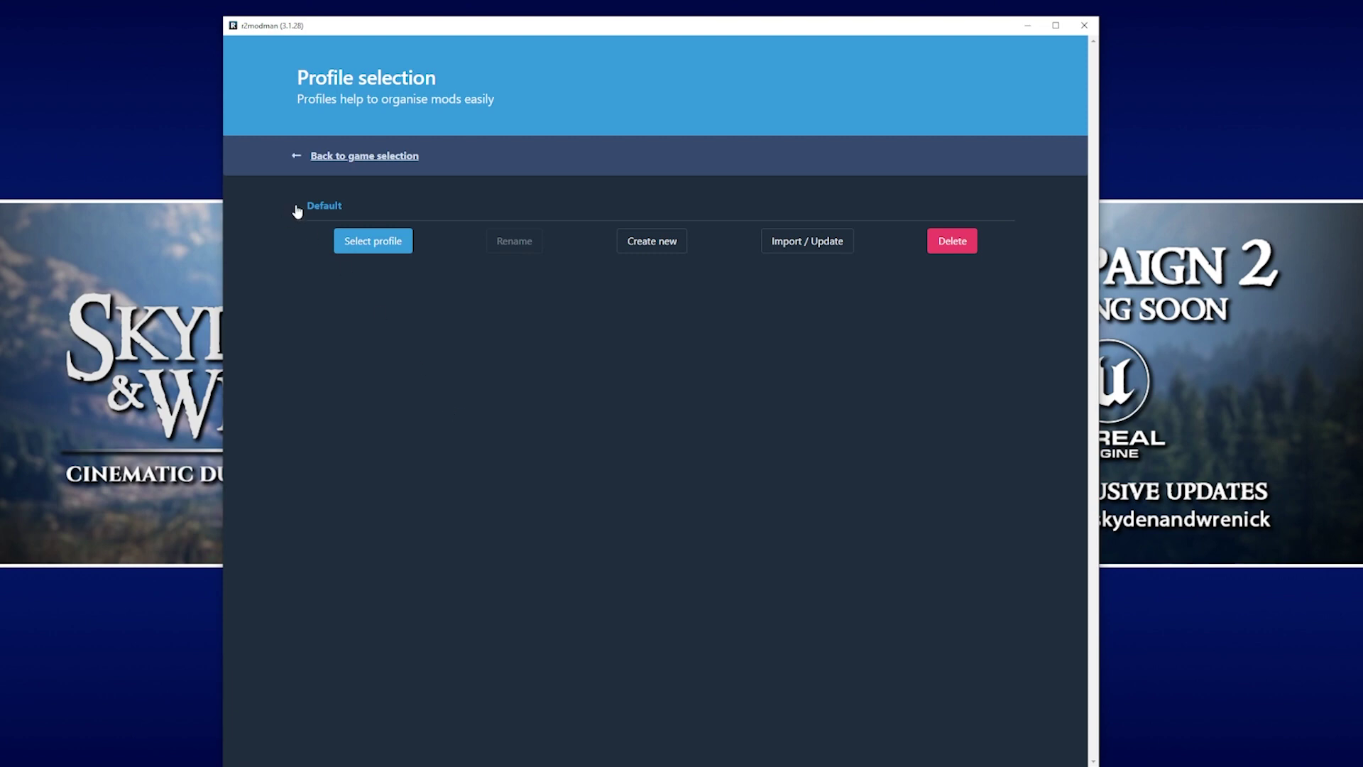
pyautogui.click(365, 240)
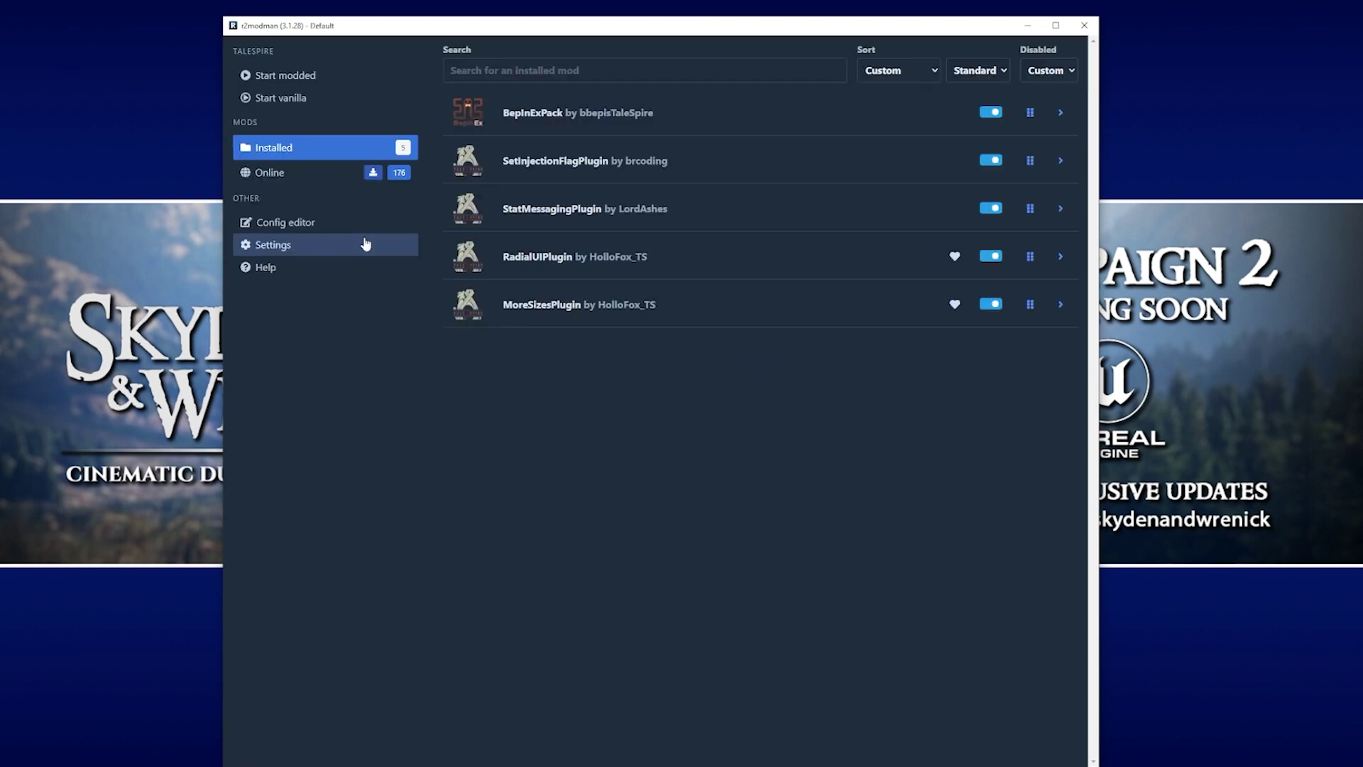
pyautogui.click(683, 310)
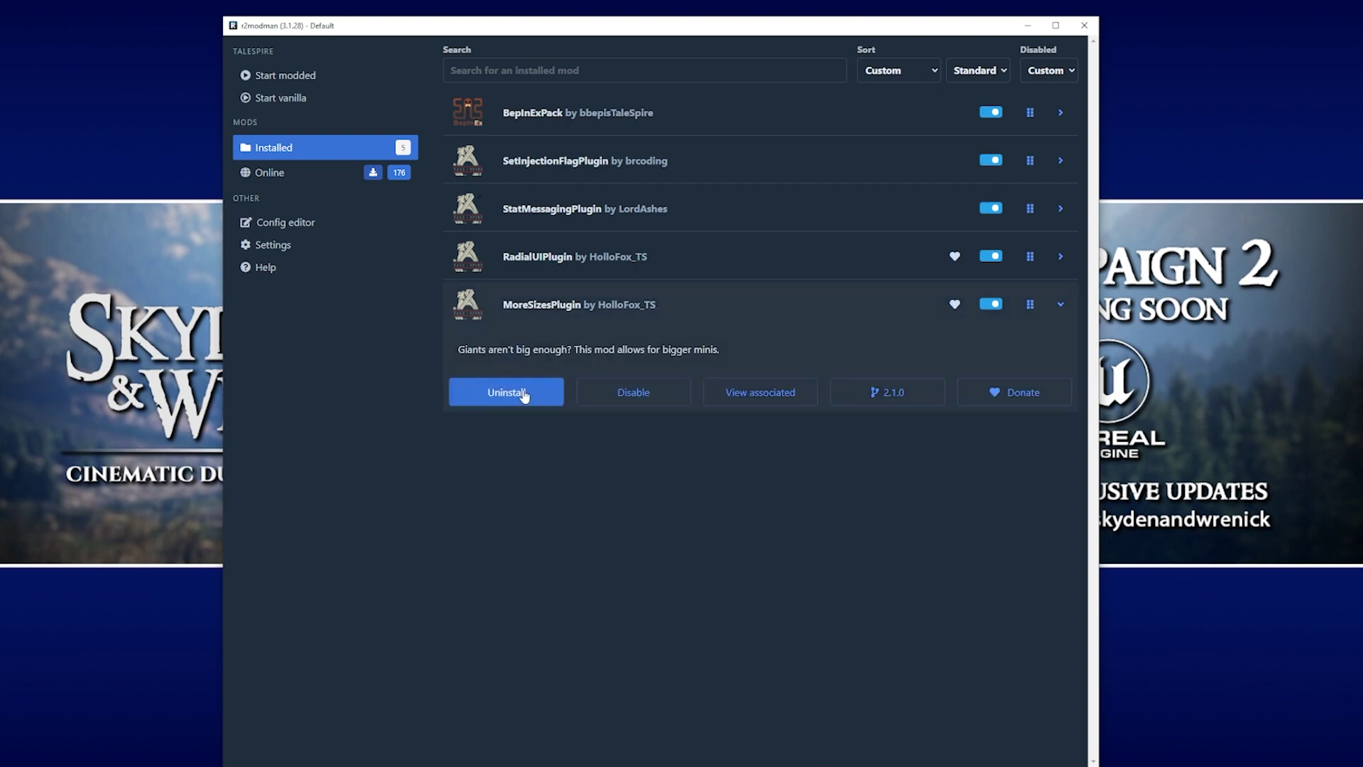